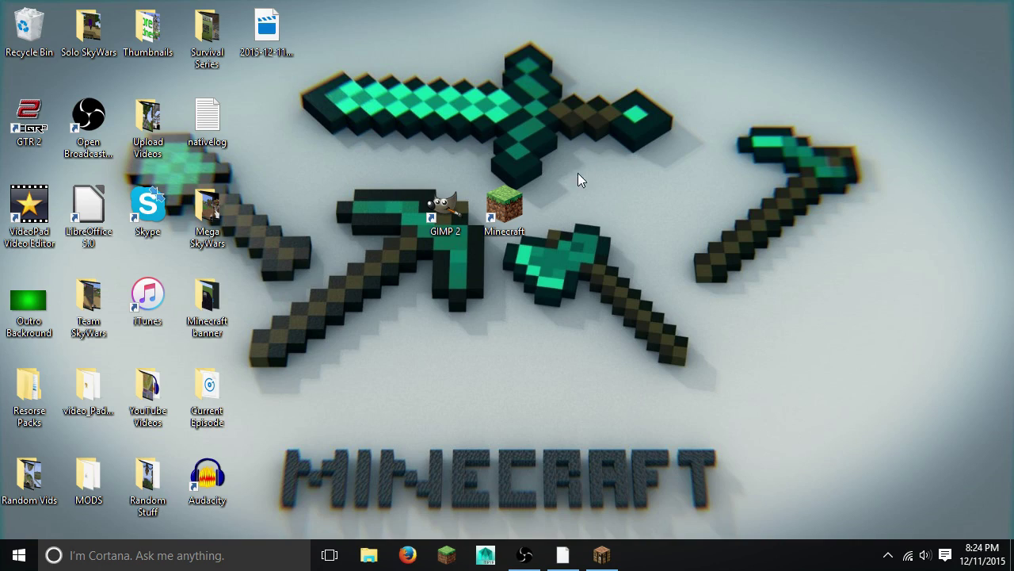
Resume the game, open and close chat, and break several sand blocks
click(602, 555)
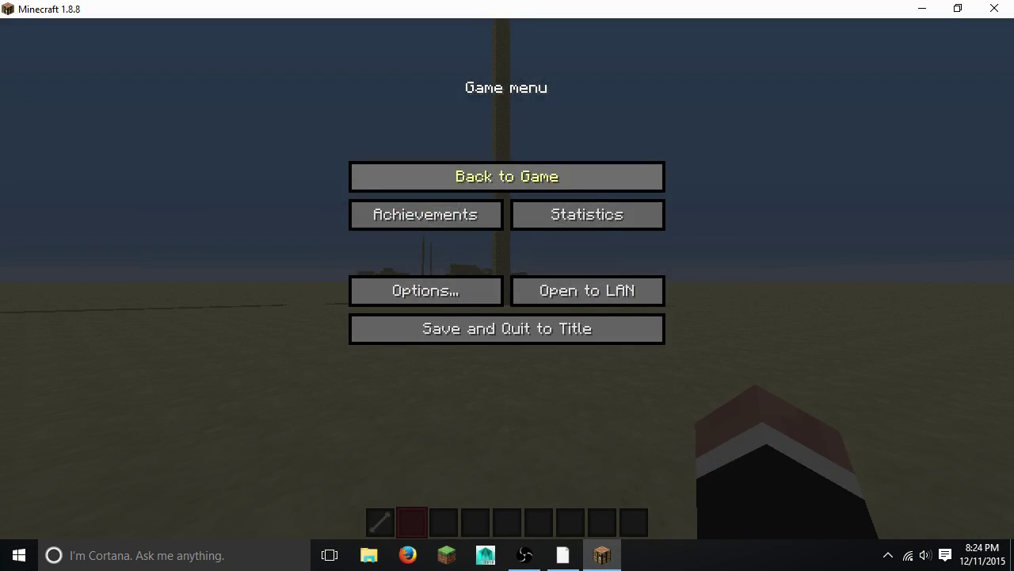
click(507, 175)
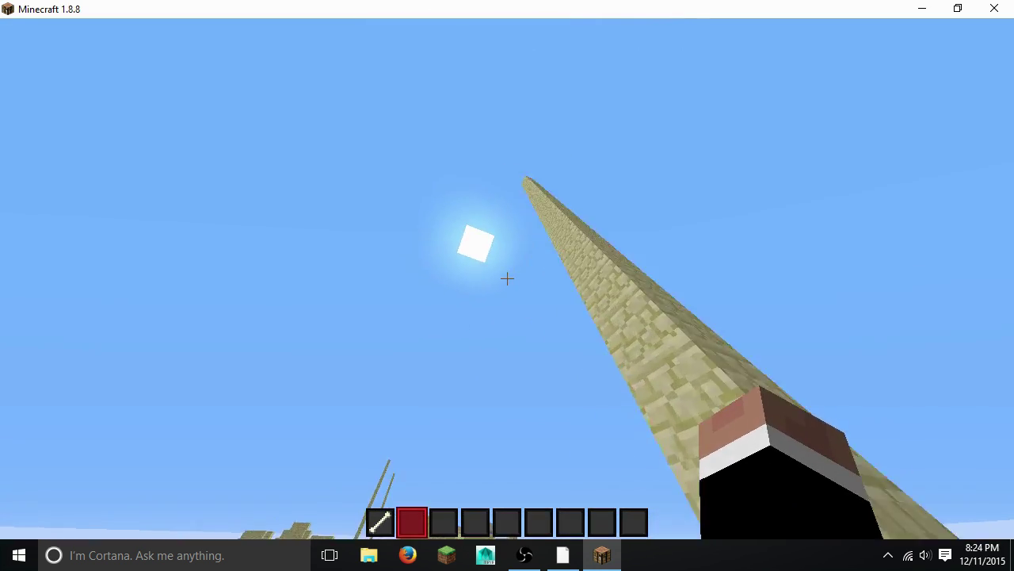
key(t)
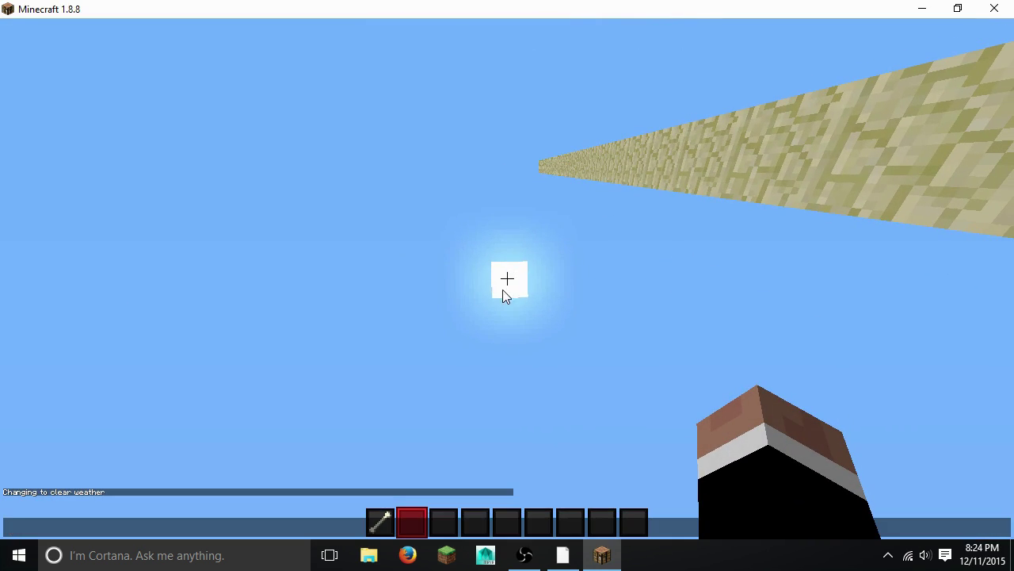
key(Escape)
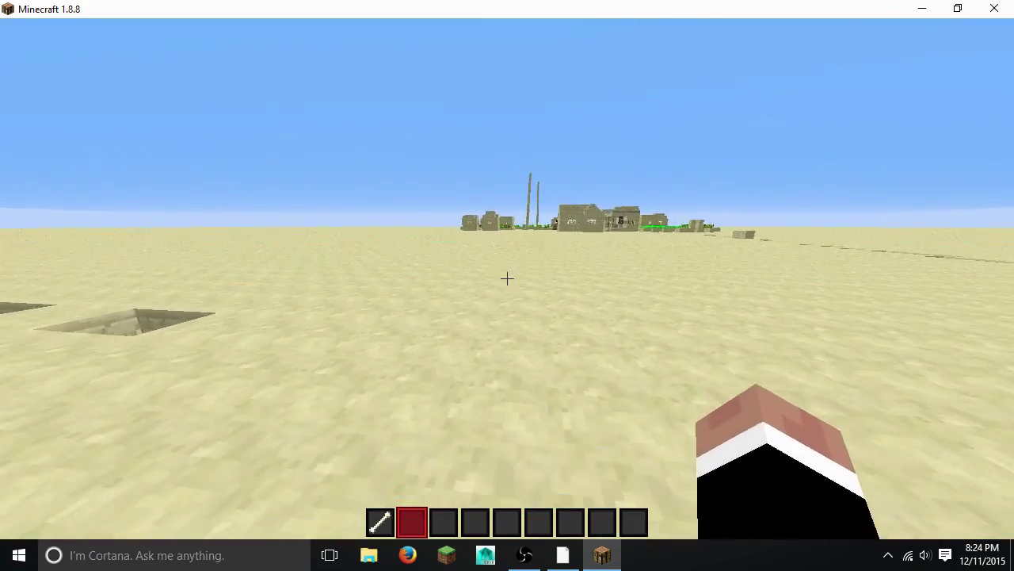
click(507, 278)
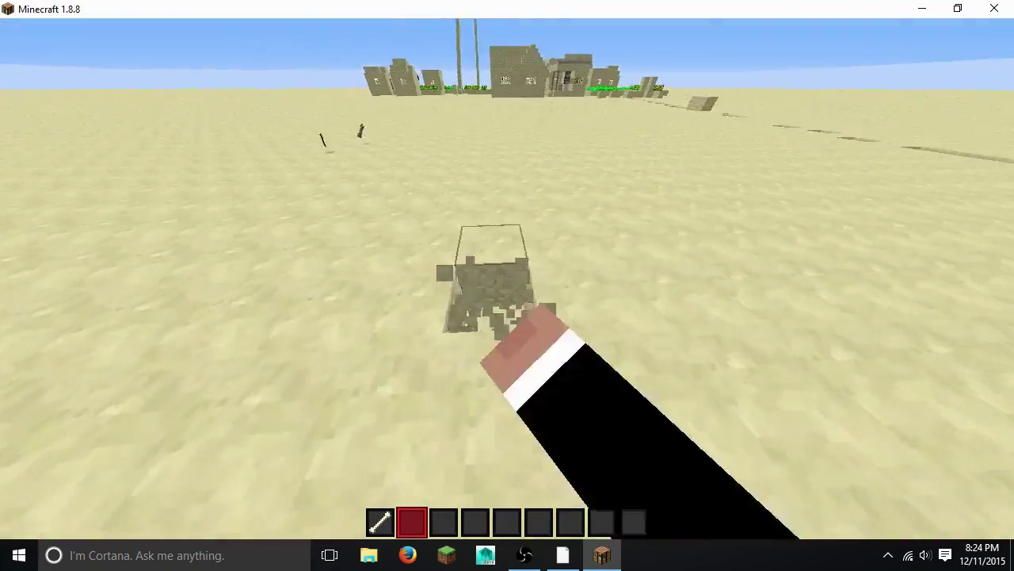
drag(507, 279, 508, 279)
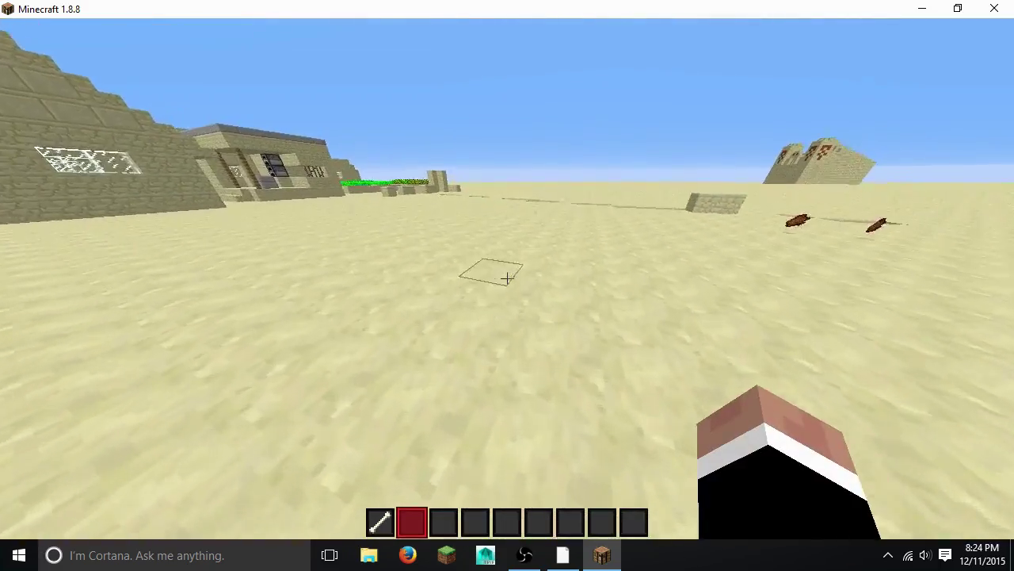
drag(507, 278, 507, 278)
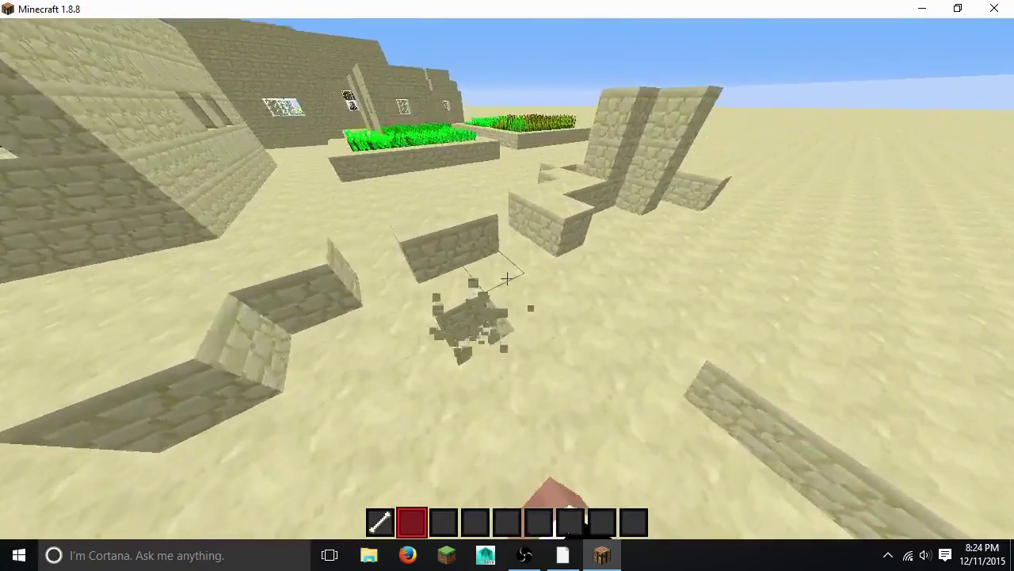
Walk through the desert village past the wheat farm, then save and quit to title
key(w)
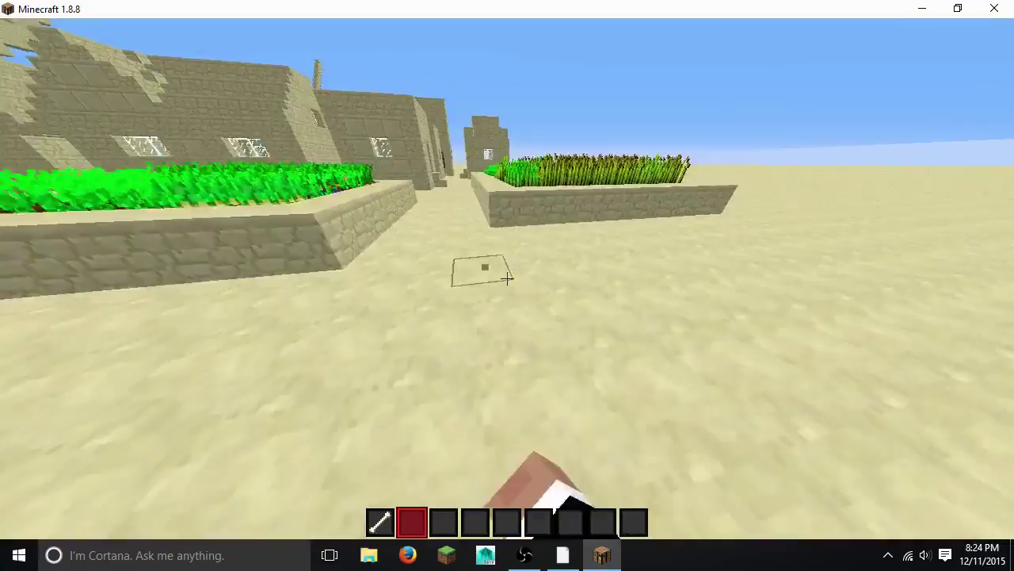
key(w)
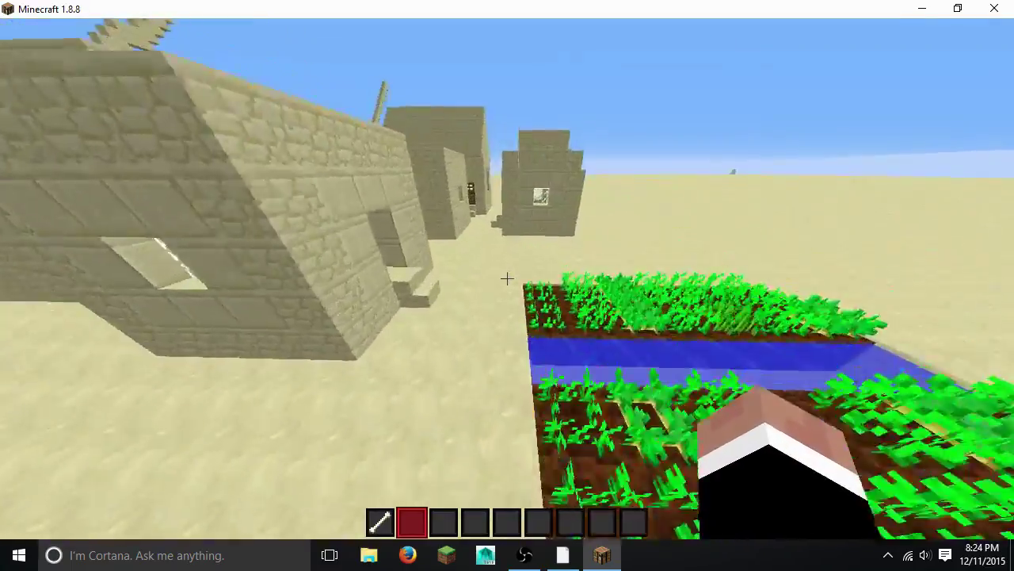
key(w)
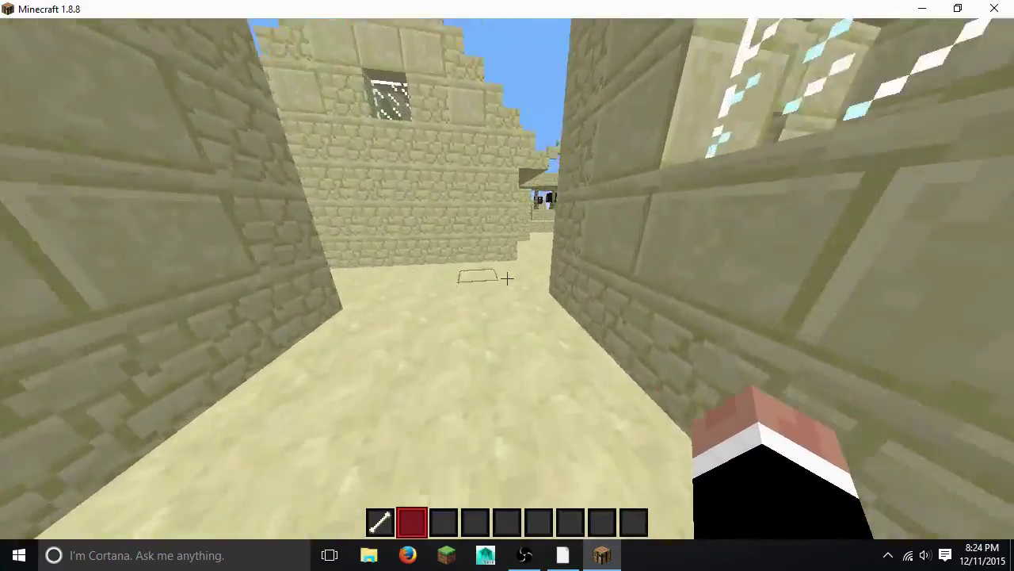
key(w)
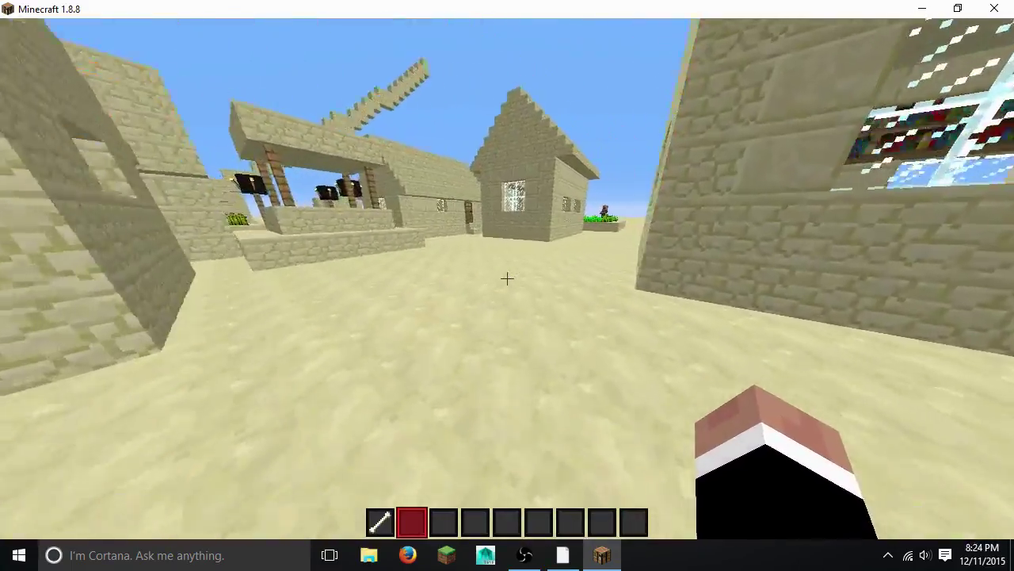
key(w)
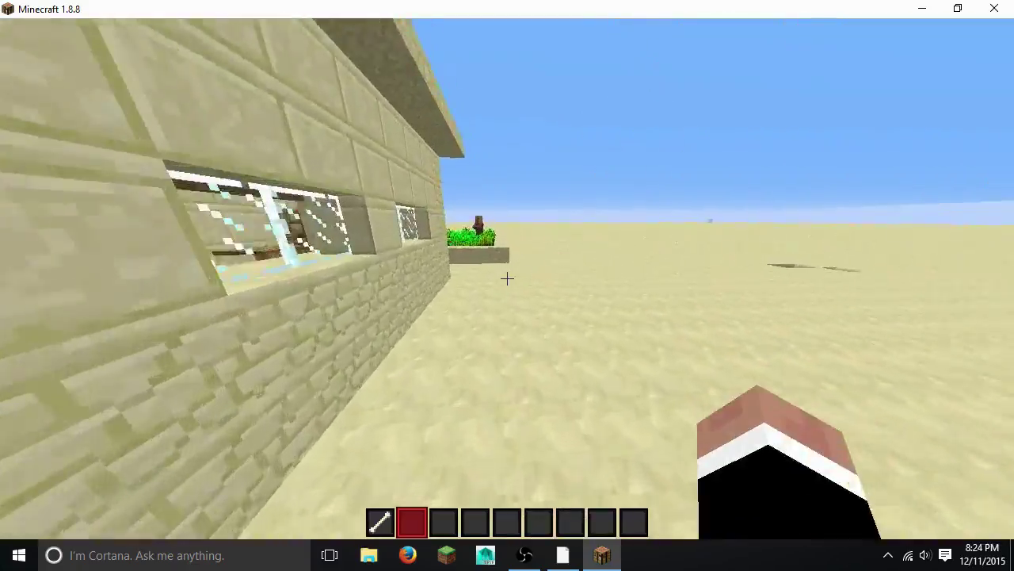
key(w)
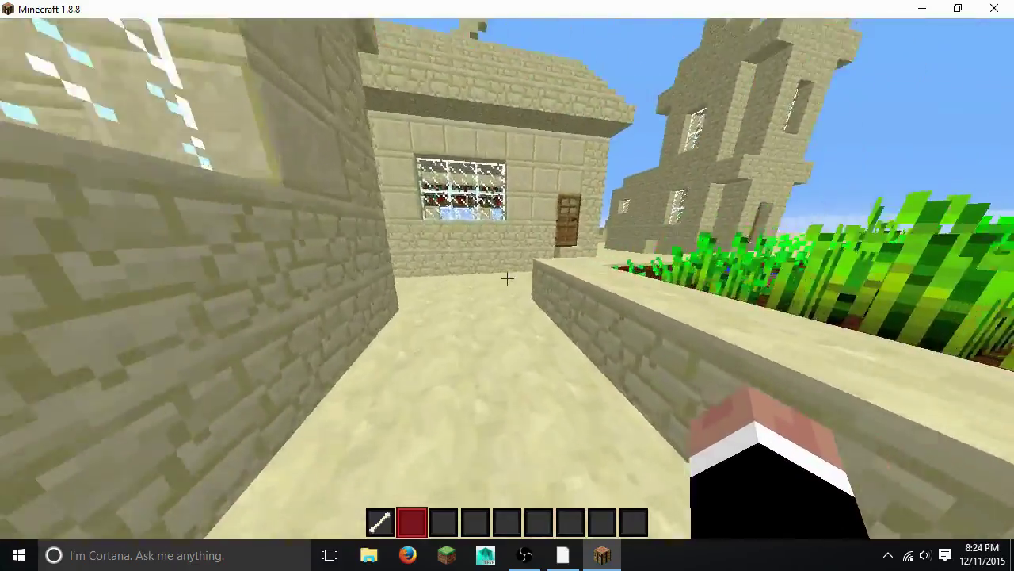
key(w)
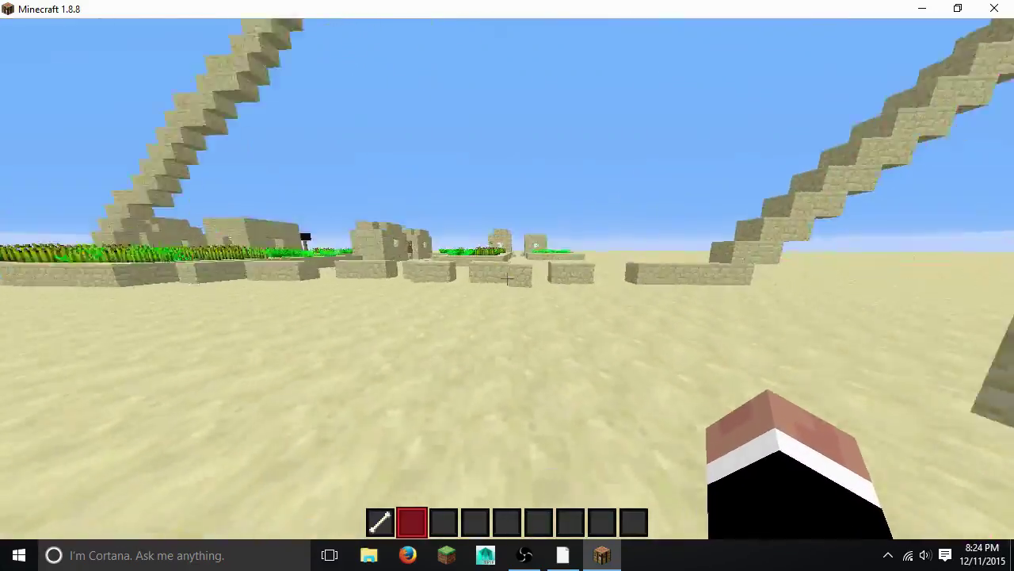
key(Escape)
click(571, 328)
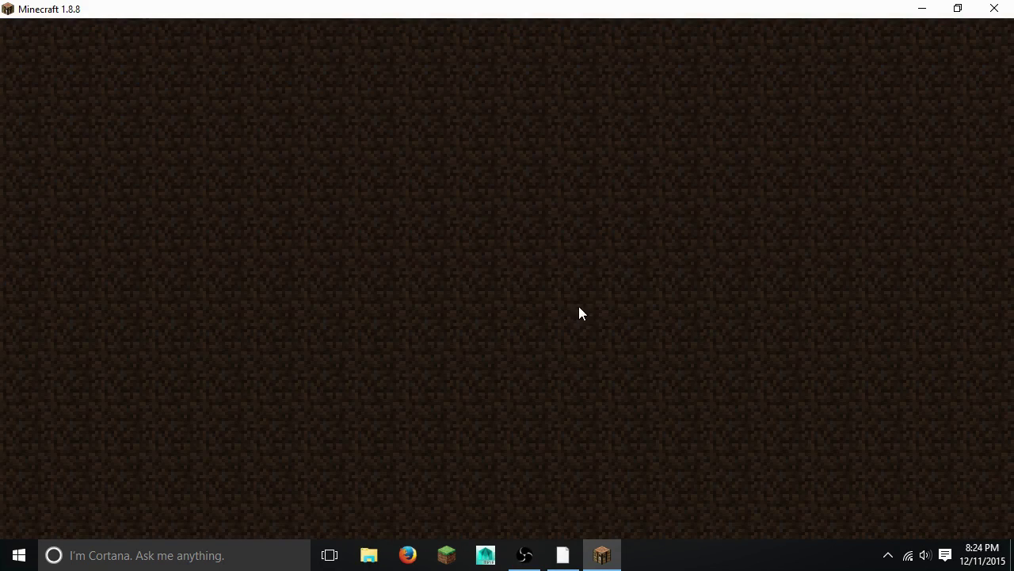
Minimize Minecraft and close the Minecraft launcher from the taskbar
click(921, 8)
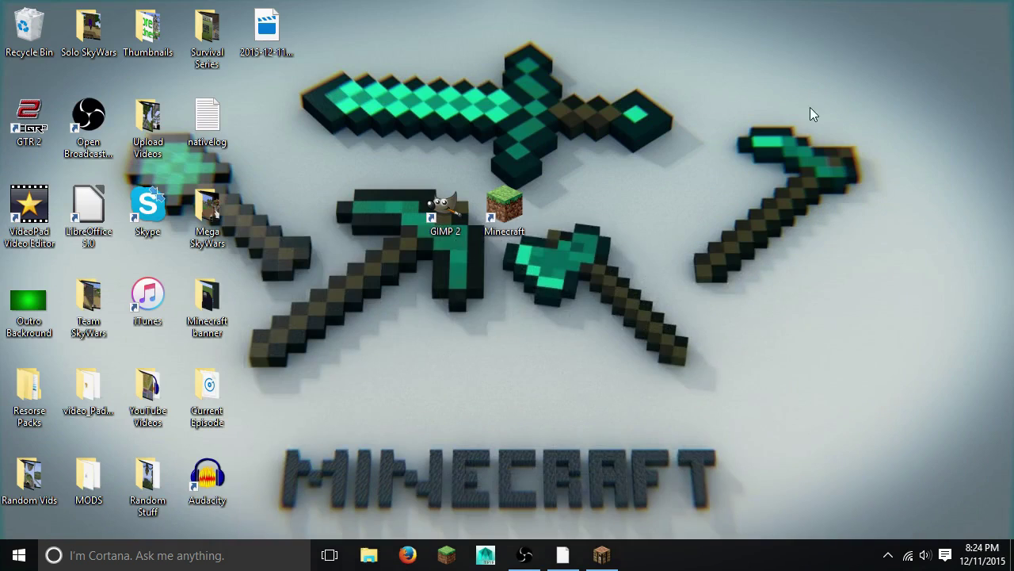
right_click(614, 560)
click(605, 513)
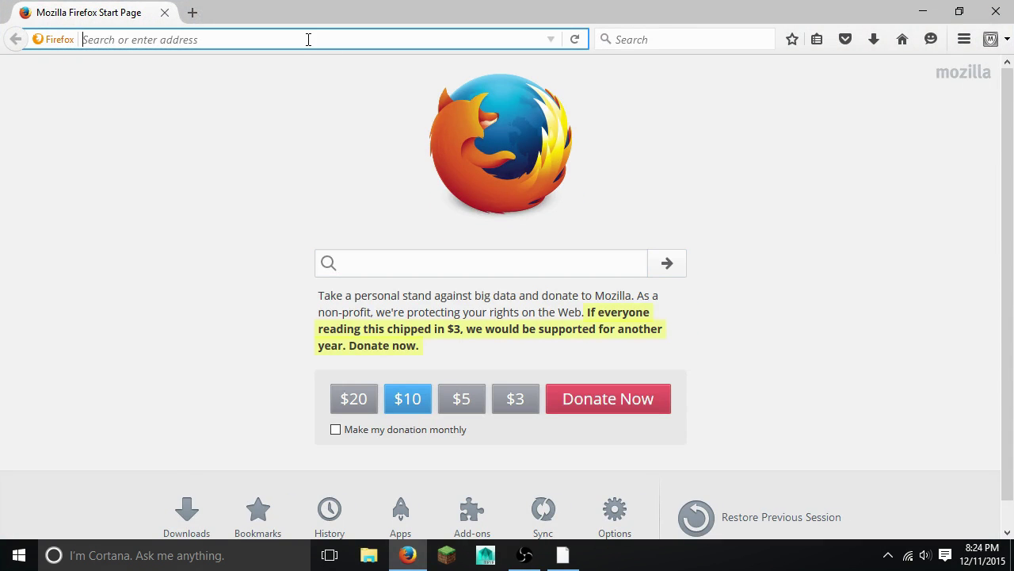
Search Google for 'gimp download' in Firefox, browse the results, then close Firefox
text(gimp dow)
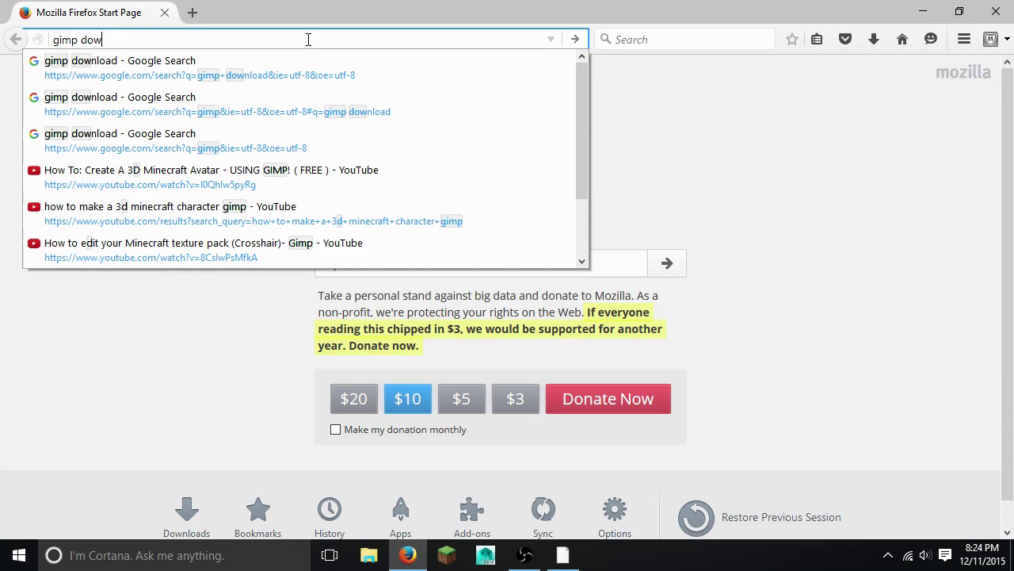
text(nloa)
text(d)
key(Return)
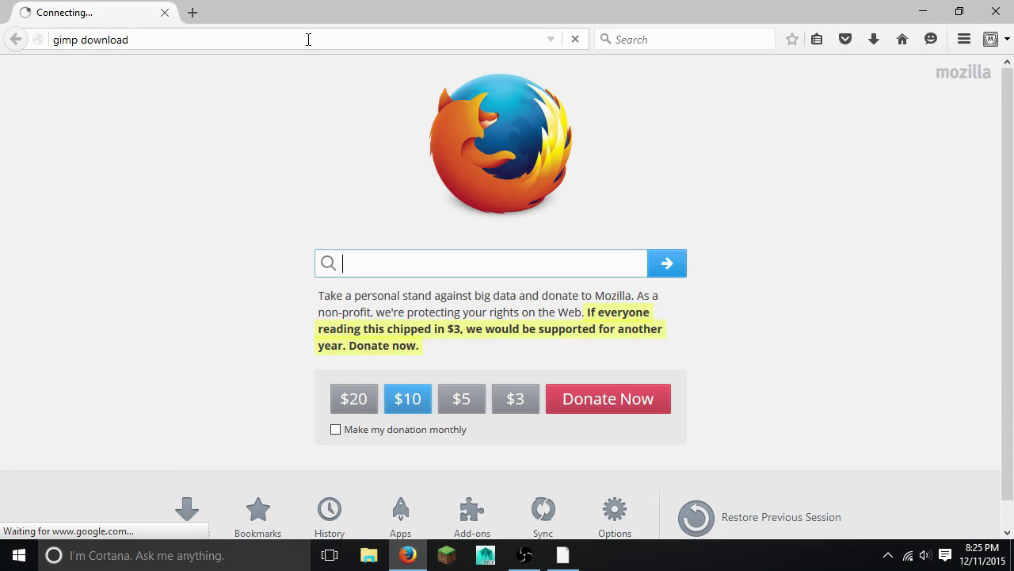
scroll(270, 255, down, 5)
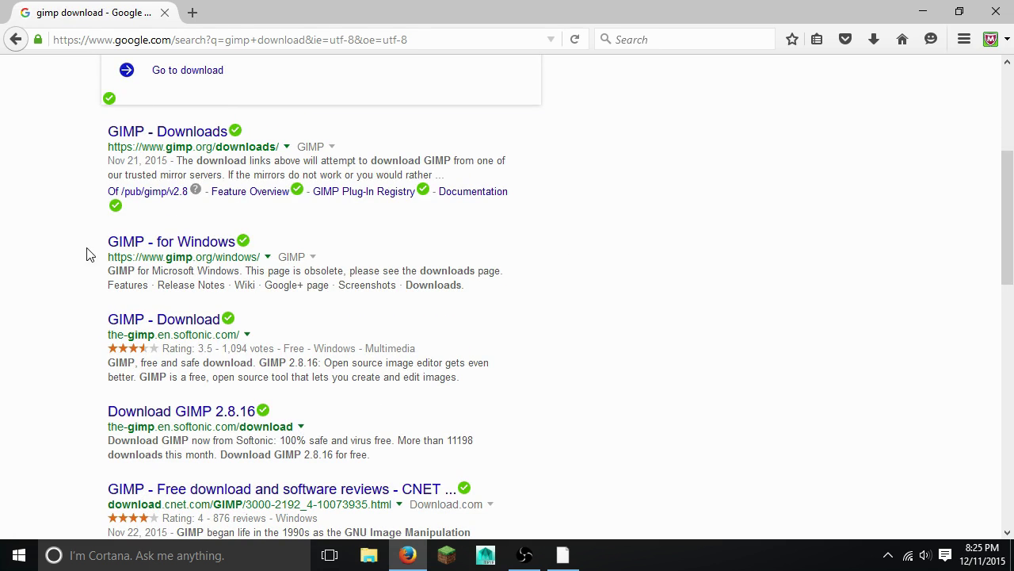
drag(115, 65, 237, 242)
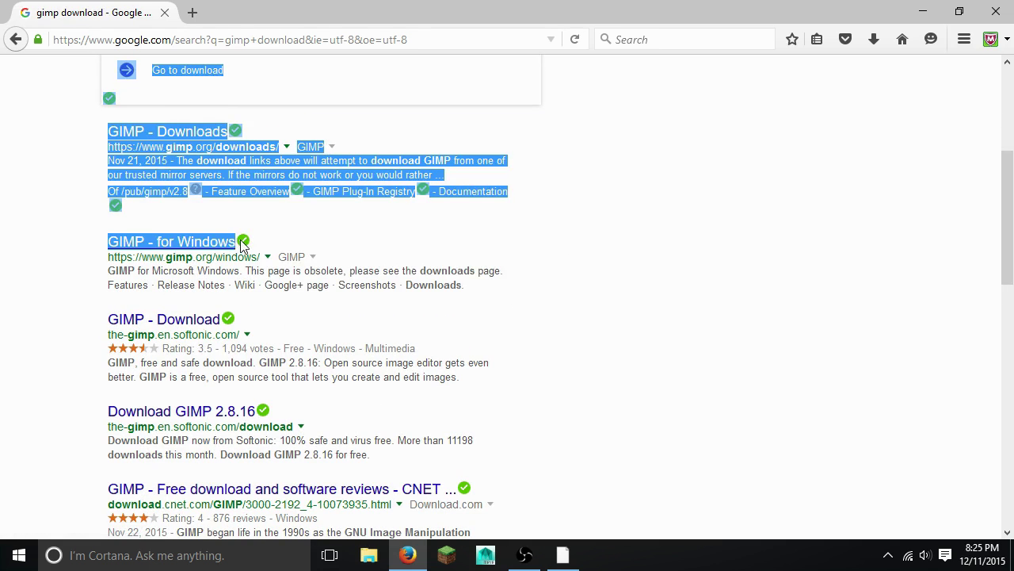
click(54, 247)
scroll(154, 294, down, 3)
scroll(176, 251, down, 8)
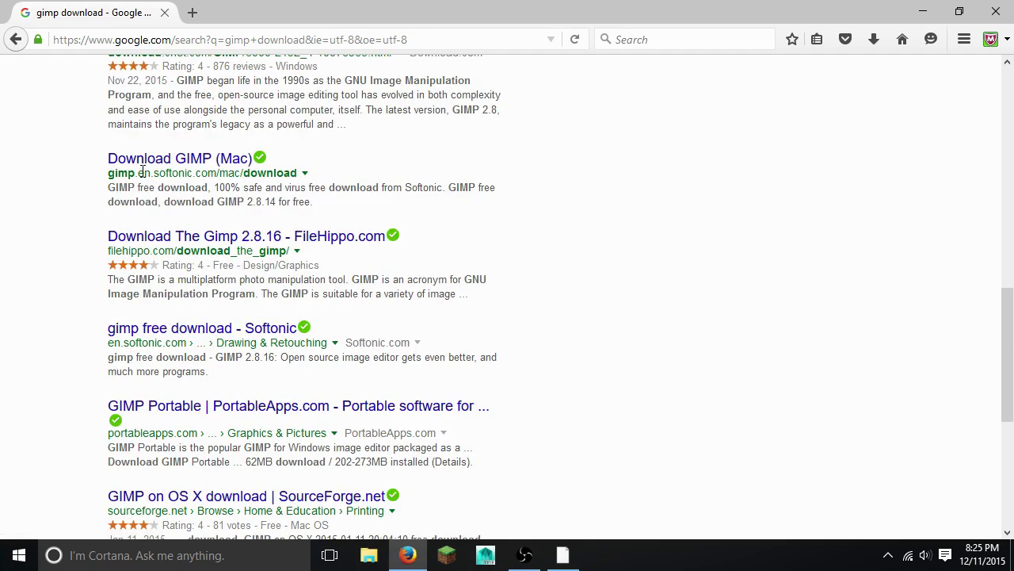
scroll(183, 174, up, 5)
scroll(238, 150, up, 8)
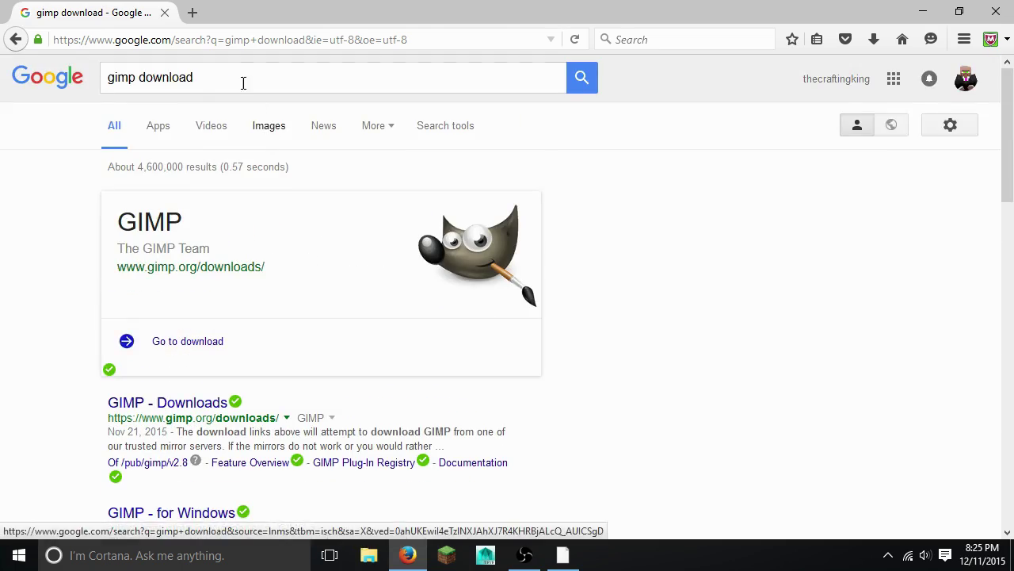
click(997, 12)
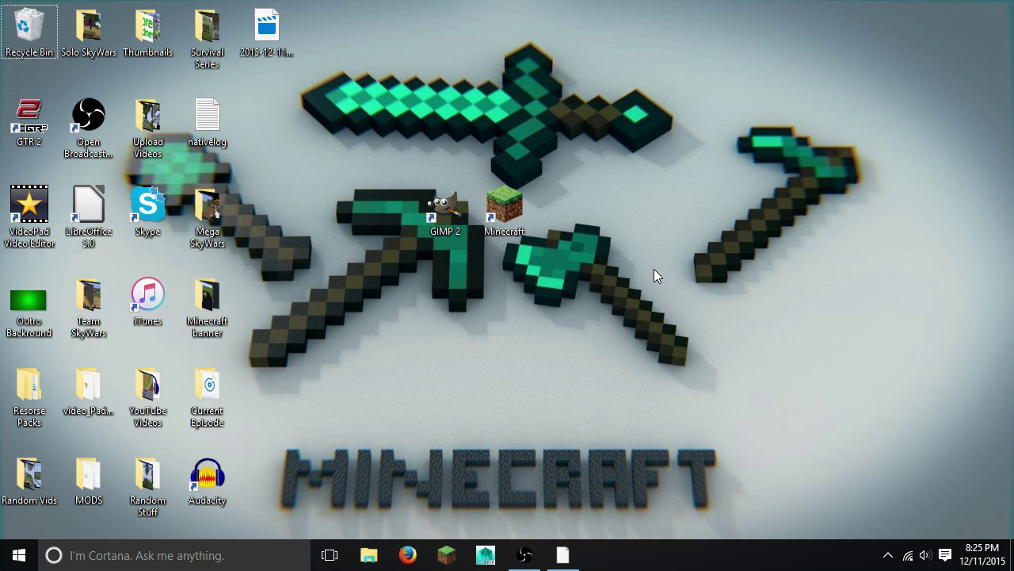
Open AppData\Roaming from the Run prompt and enter .minecraft, scrolling through its 161 items
key(super+r)
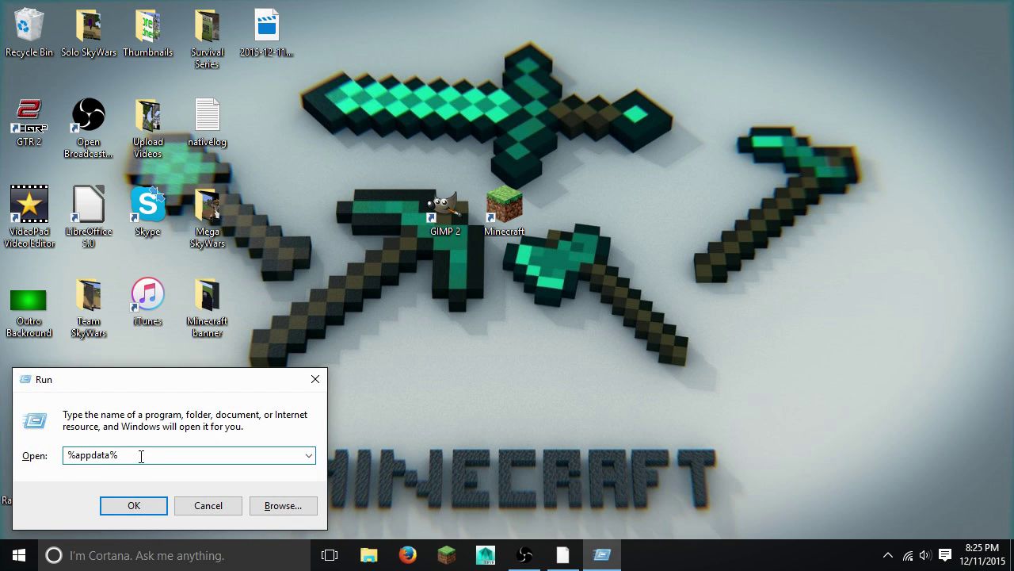
click(153, 510)
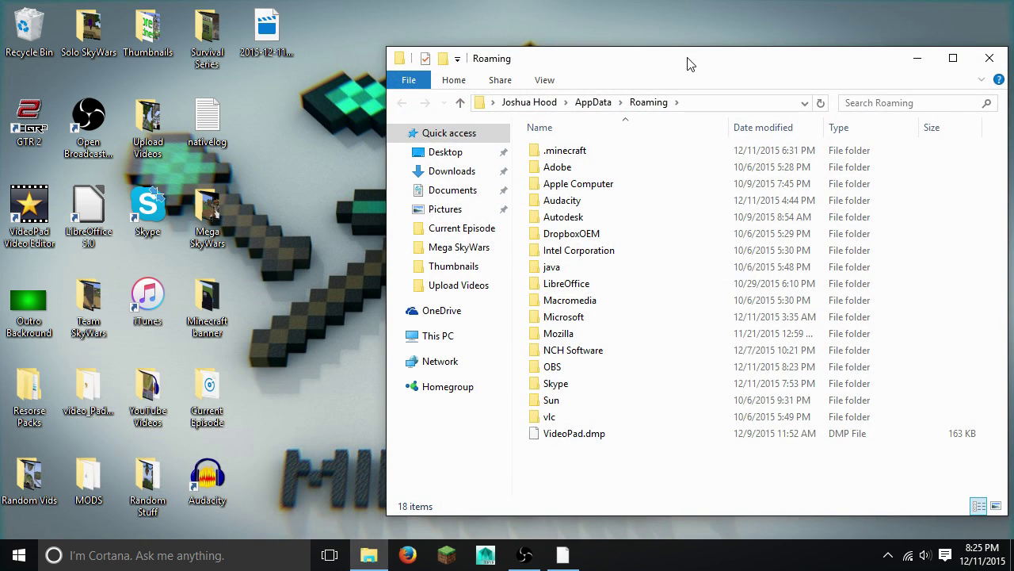
mouse_move(688, 64)
mouse_down()
mouse_move(471, 50)
mouse_move(489, 40)
mouse_up()
click(376, 131)
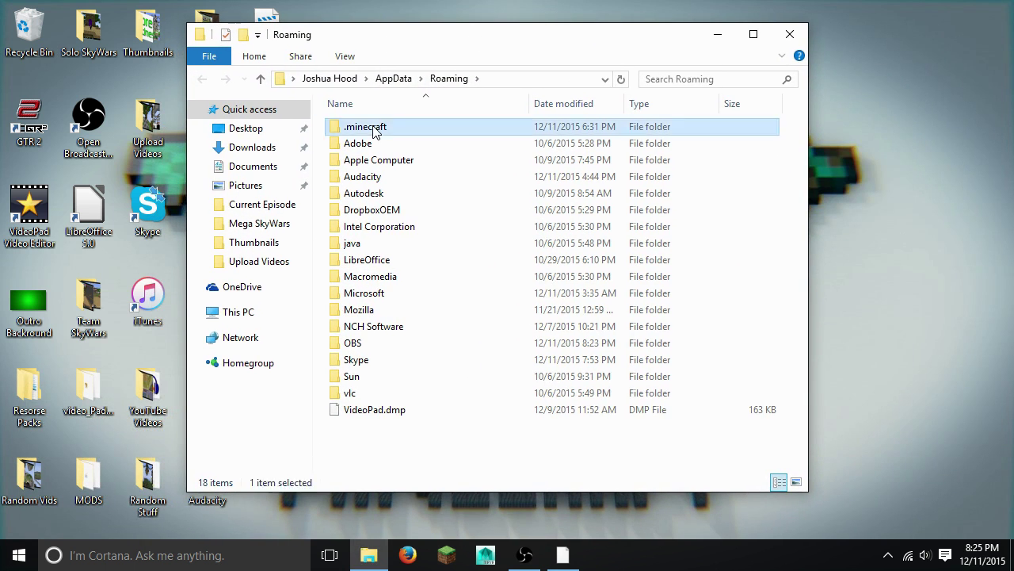
double_click(377, 131)
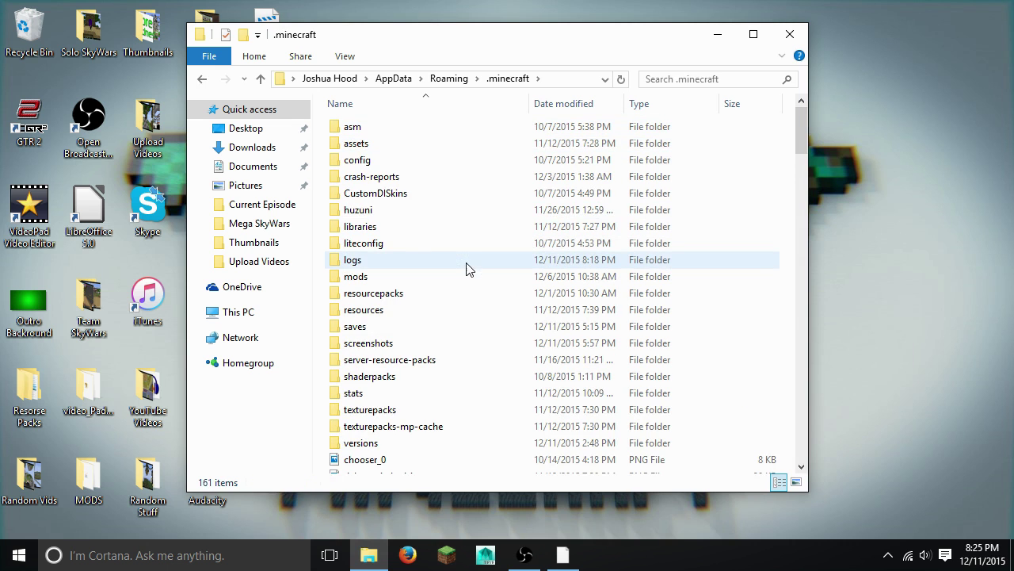
scroll(444, 296, down, 3)
scroll(452, 422, down, 4)
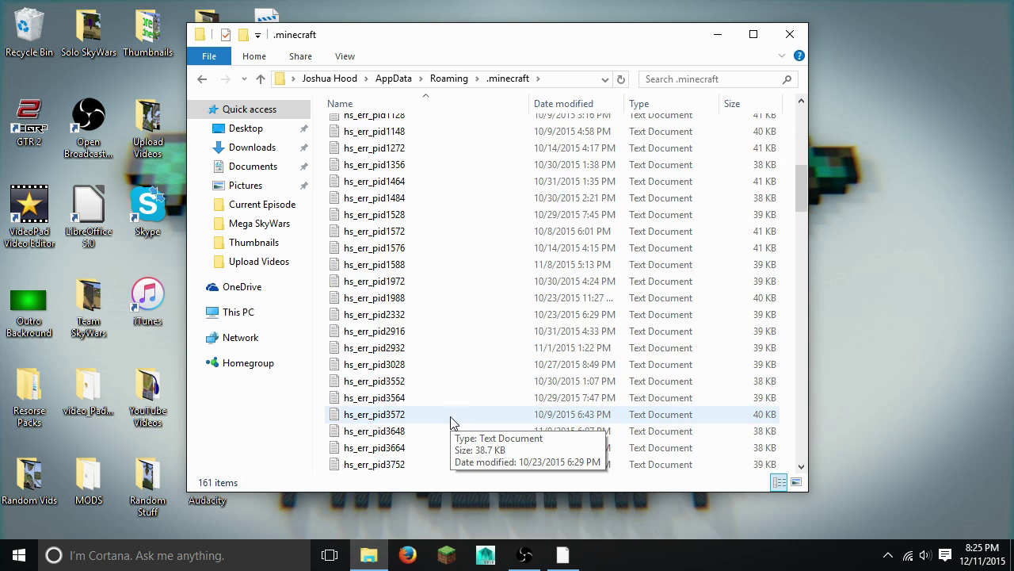
scroll(453, 381, up, 9)
scroll(430, 174, down, 7)
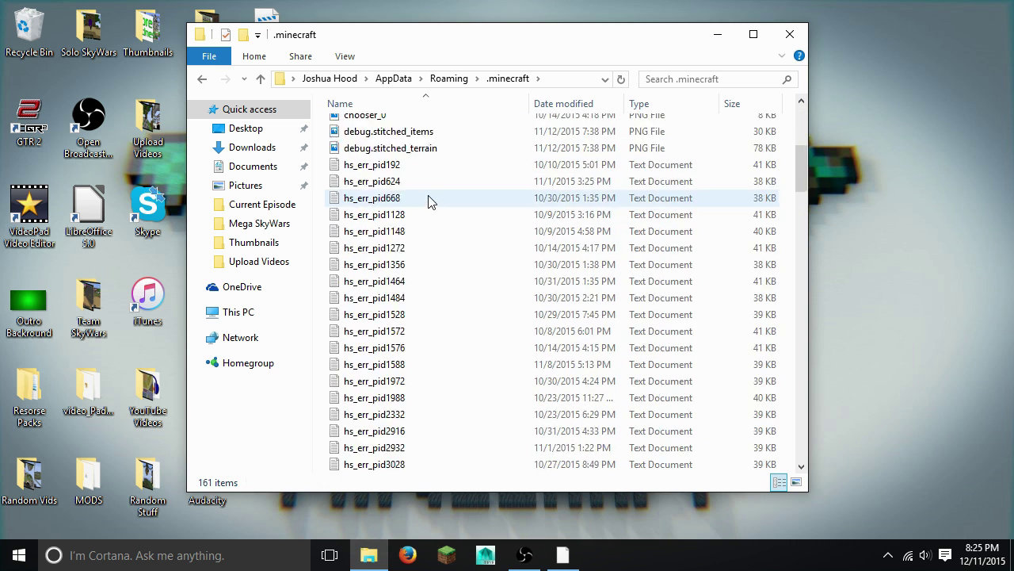
scroll(428, 201, up, 7)
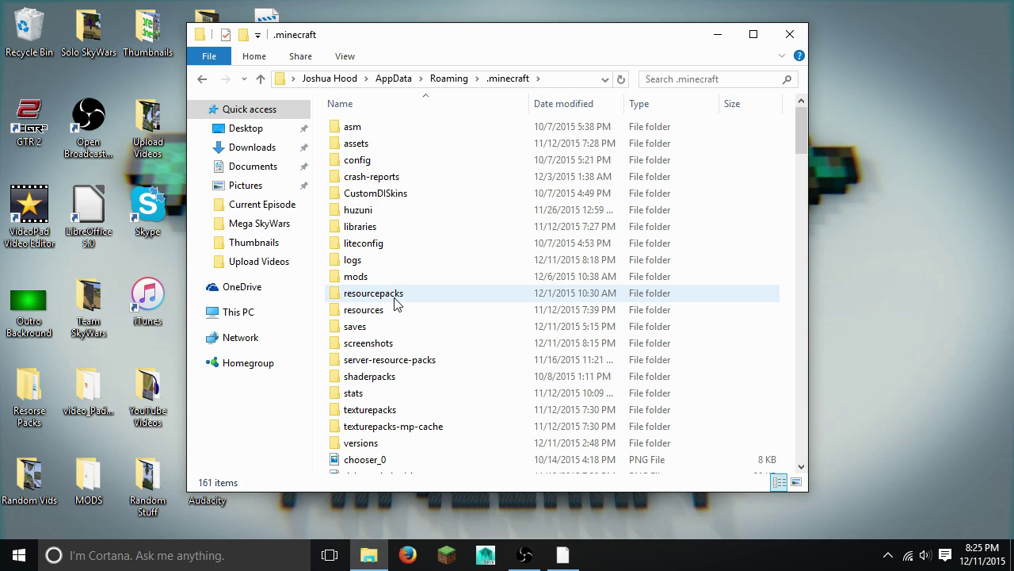
mouse_move(374, 293)
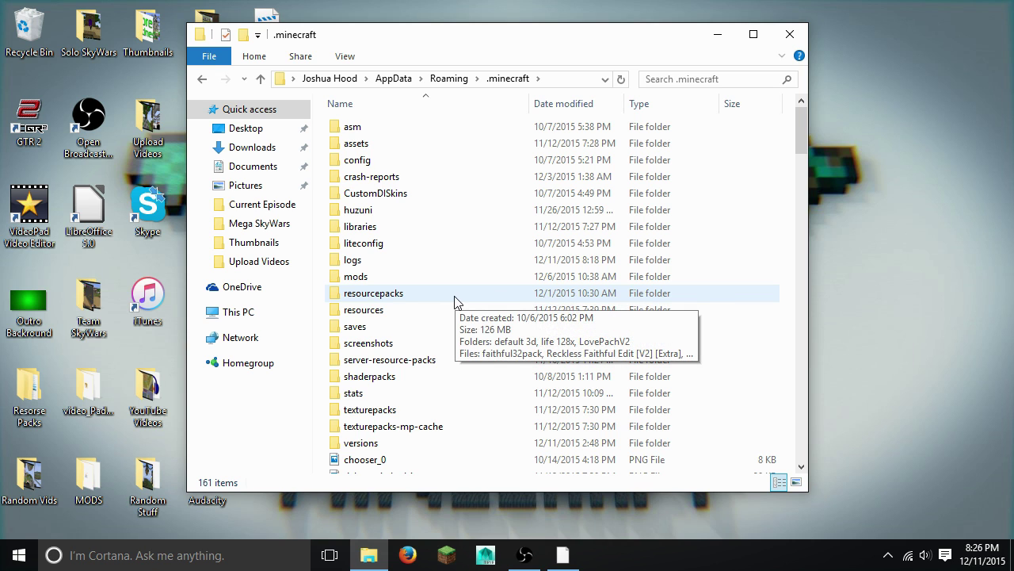
Navigate resourcepacks > LovePachV2 > assets > minecraft > textures > gui
double_click(455, 293)
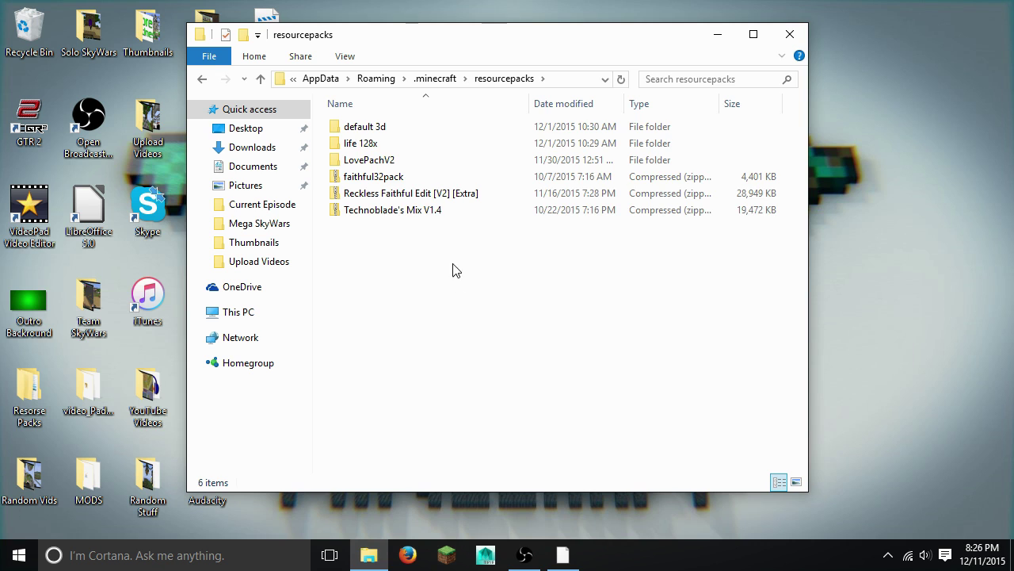
double_click(386, 162)
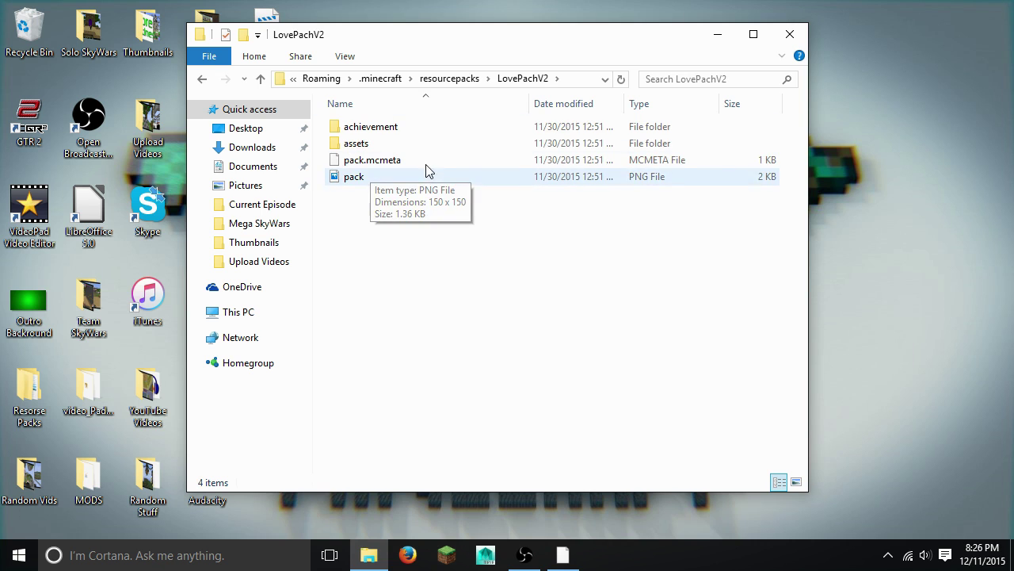
double_click(417, 145)
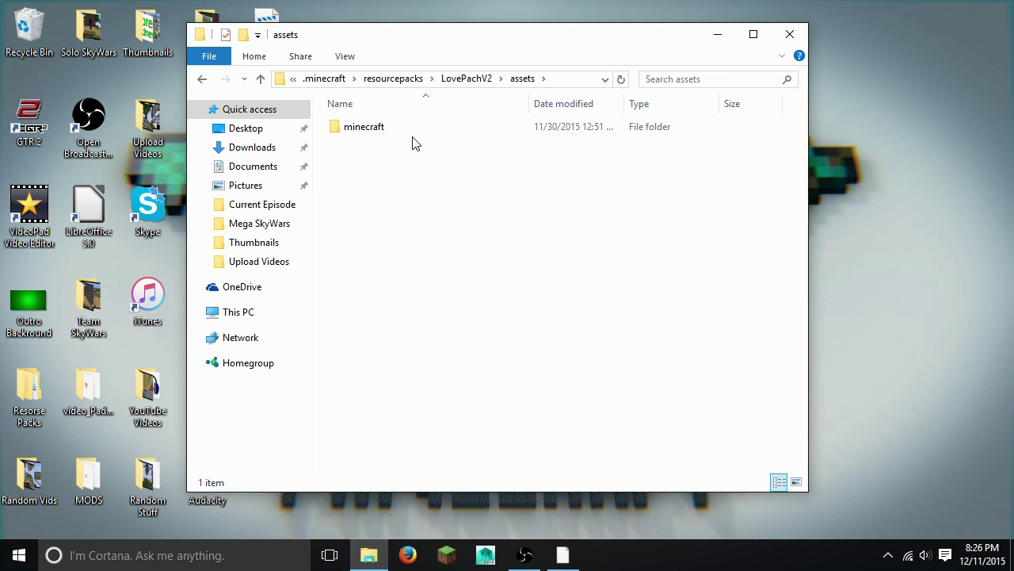
double_click(413, 132)
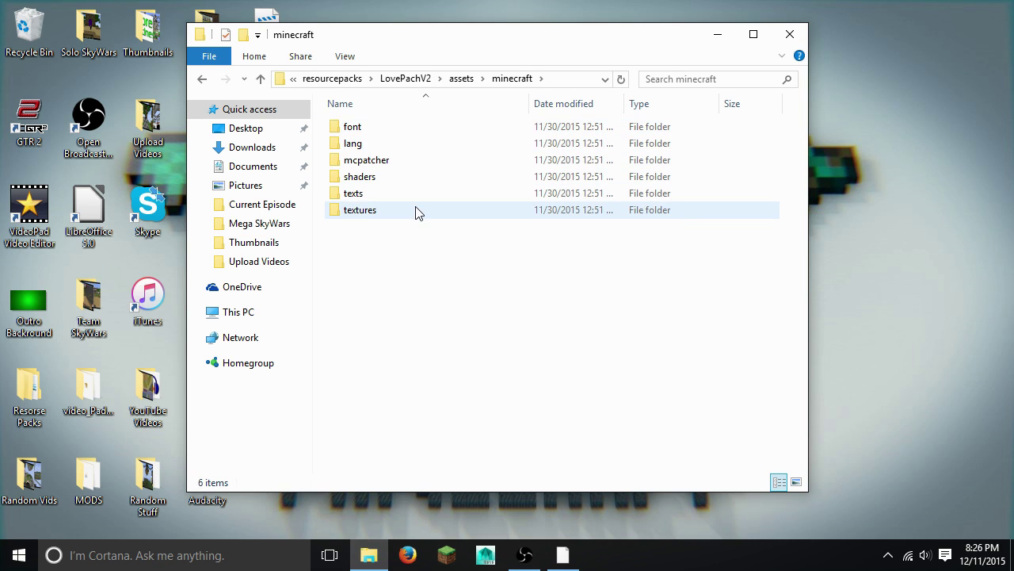
double_click(416, 209)
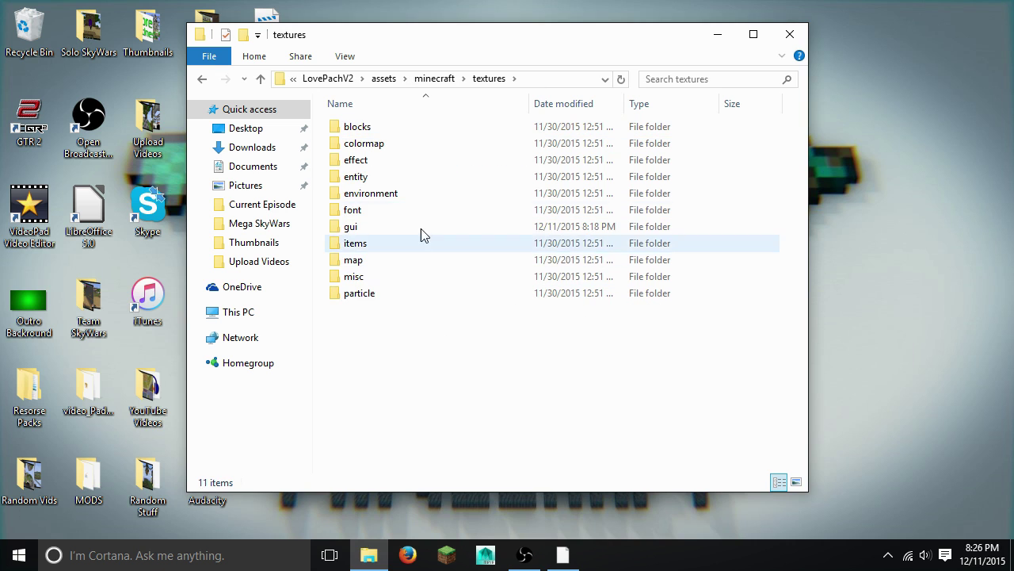
double_click(371, 230)
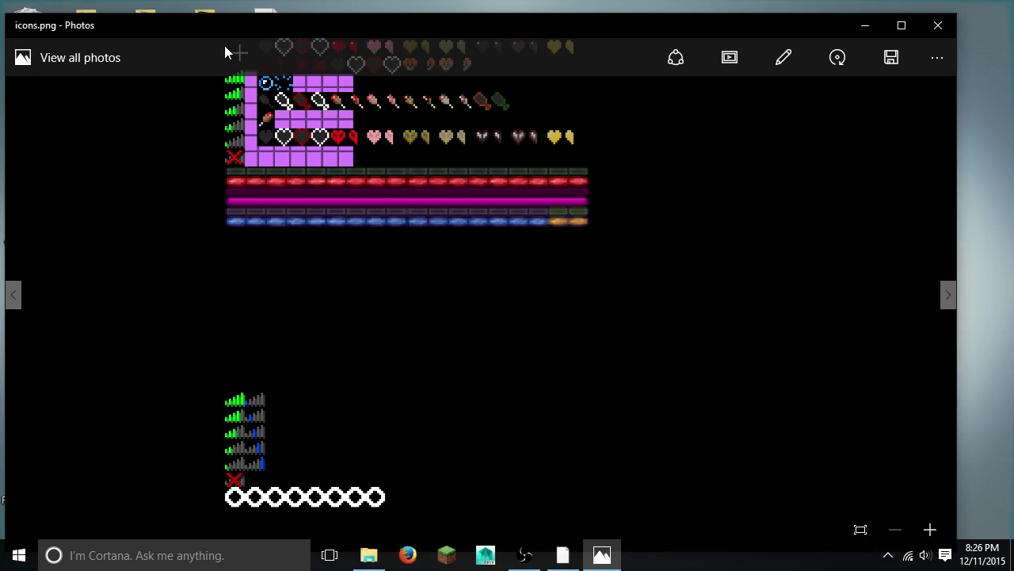
Close the icons.png Photos preview and move the gui folder window to the lower right
click(938, 26)
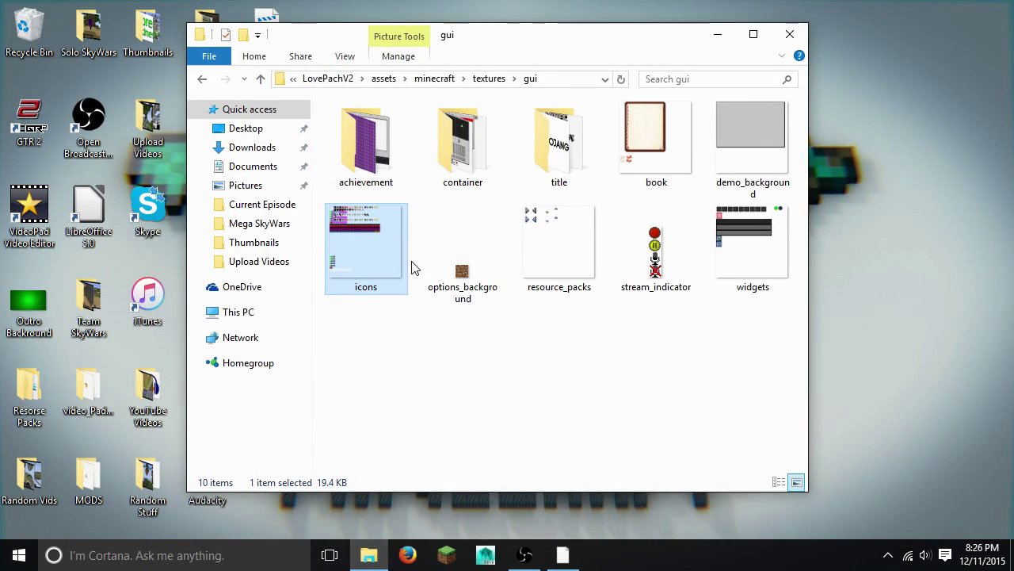
mouse_move(593, 46)
mouse_down()
mouse_move(904, 198)
mouse_move(964, 60)
mouse_up()
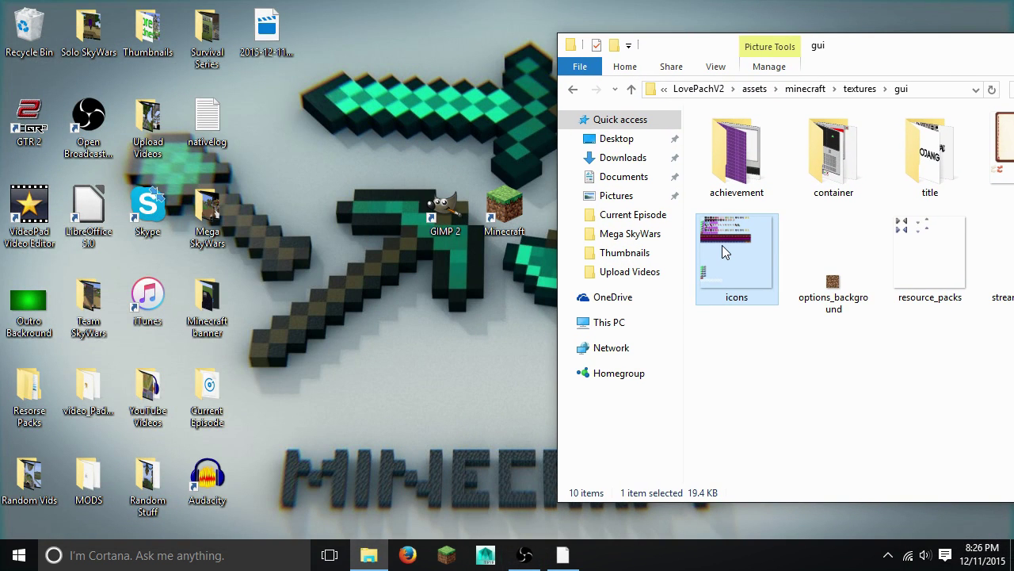
Drop icons.png onto the GIMP 2 shortcut and bring up its 1024x1024 image window
mouse_move(722, 246)
mouse_down()
mouse_move(721, 266)
mouse_move(441, 222)
mouse_move(745, 268)
mouse_move(733, 262)
mouse_up()
click(569, 565)
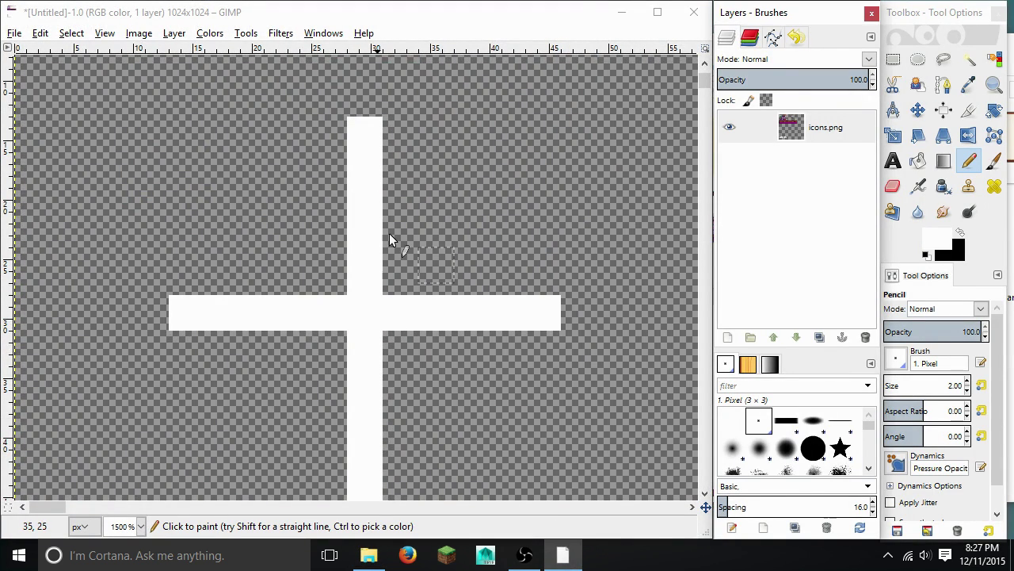
click(622, 12)
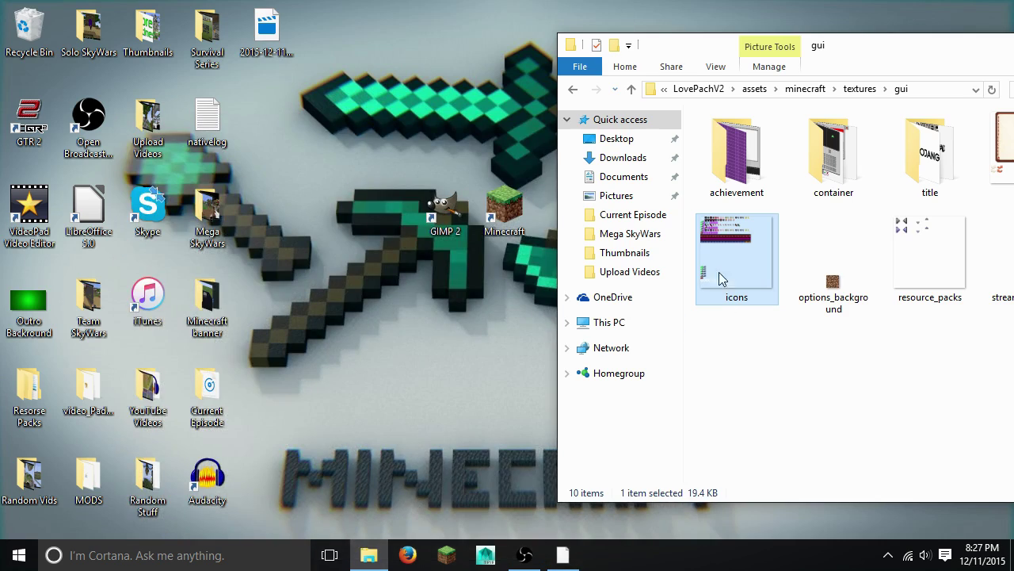
drag(878, 47, 653, 59)
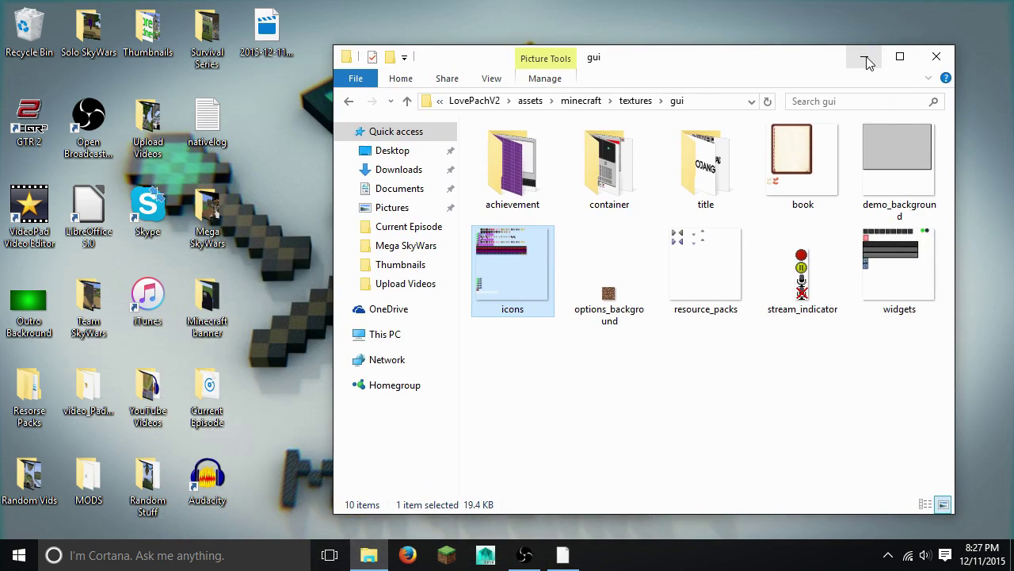
click(866, 57)
click(563, 555)
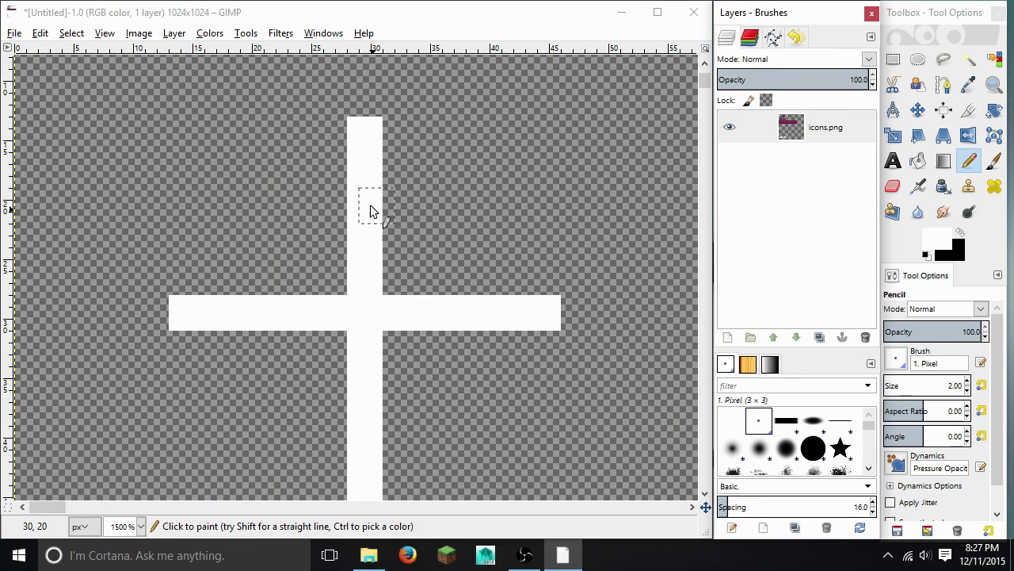
Zoom to 50% and set the Paintbrush to the 1. Pixel brush at size 1.00
click(140, 526)
click(135, 469)
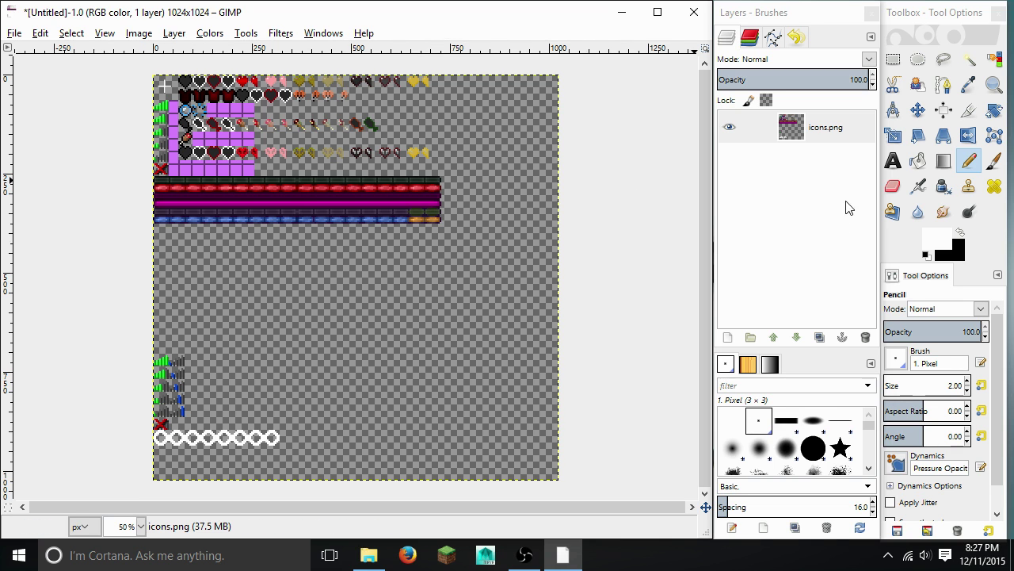
click(807, 450)
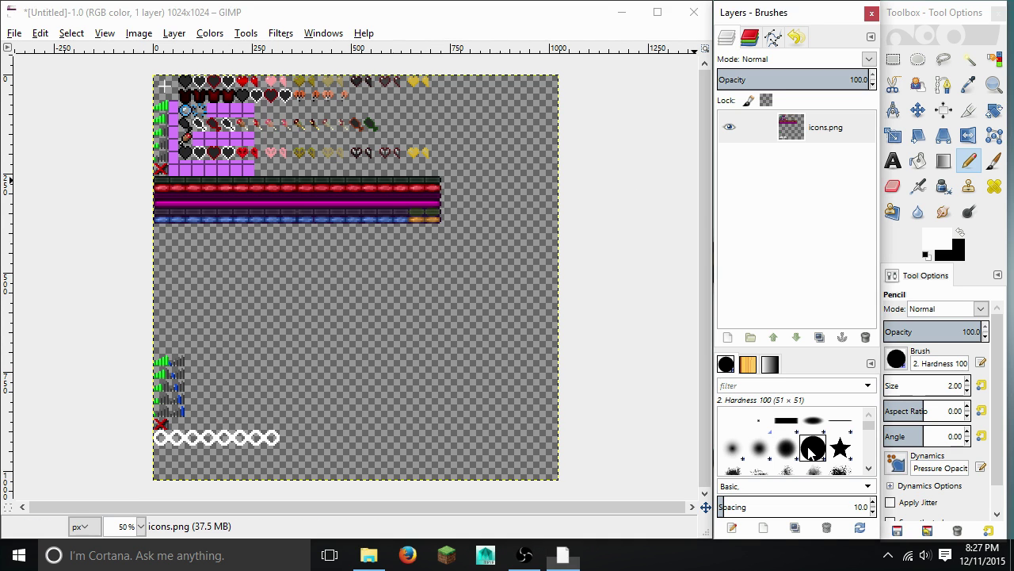
click(967, 381)
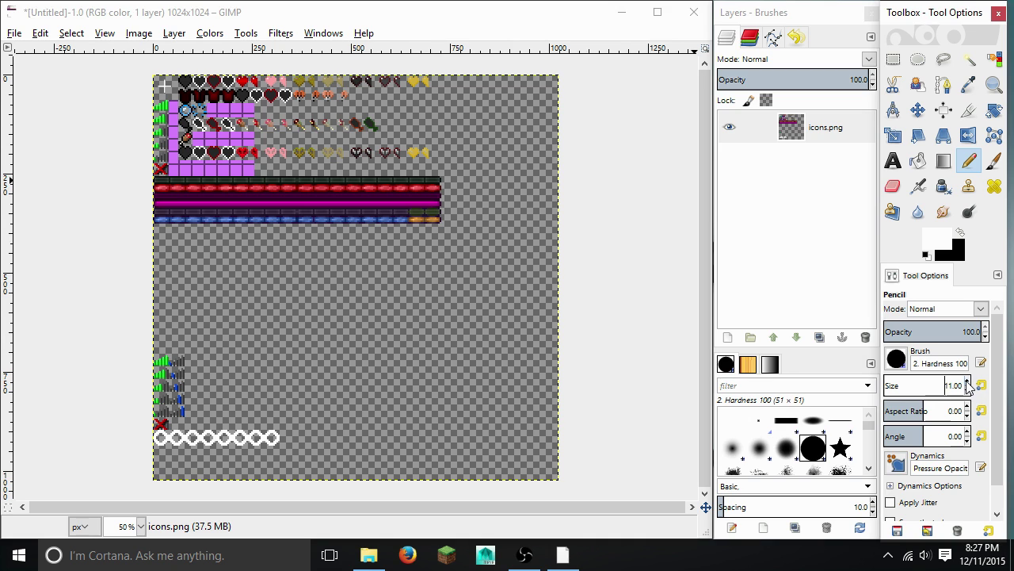
click(967, 381)
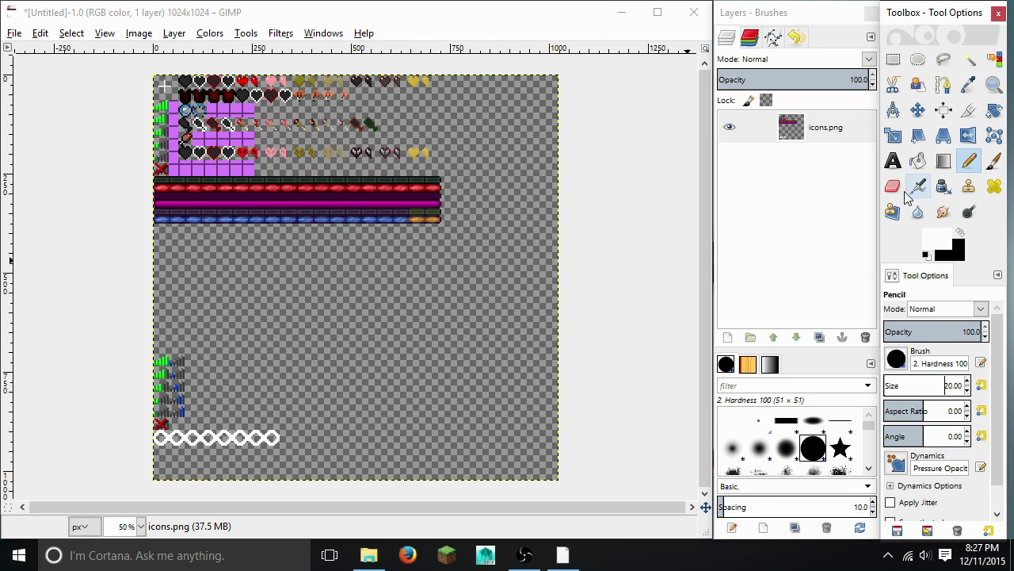
click(993, 161)
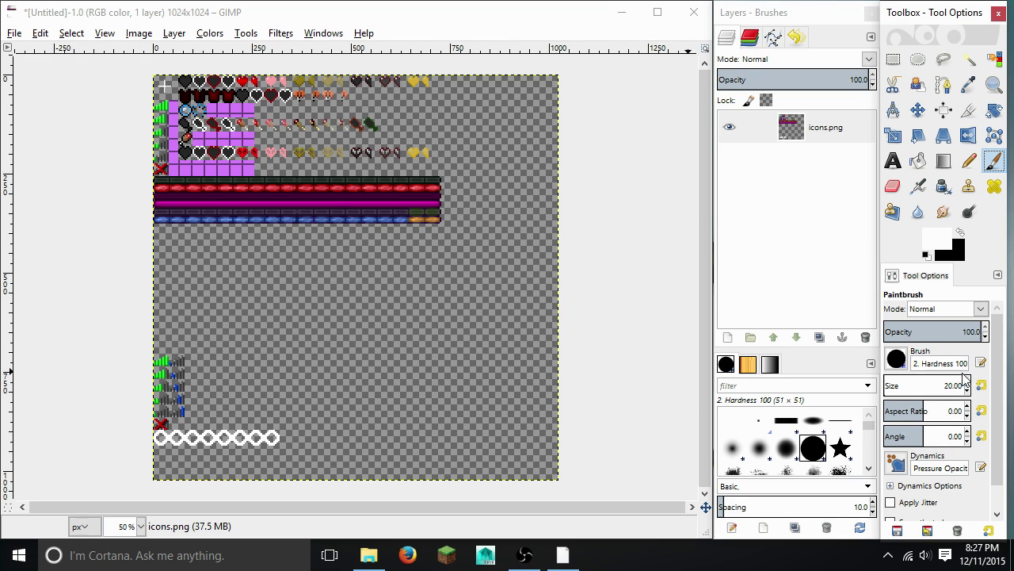
click(759, 423)
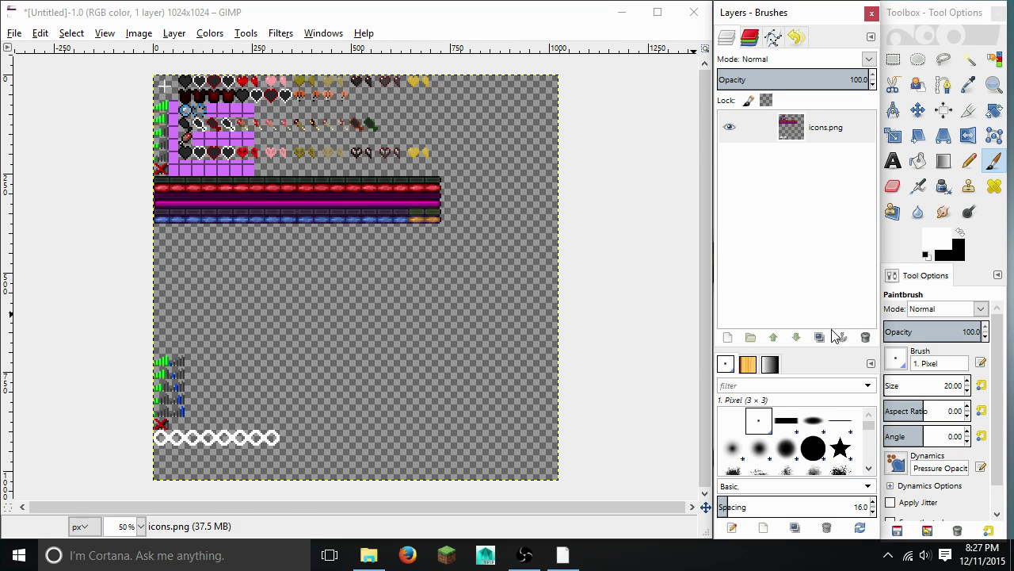
double_click(944, 386)
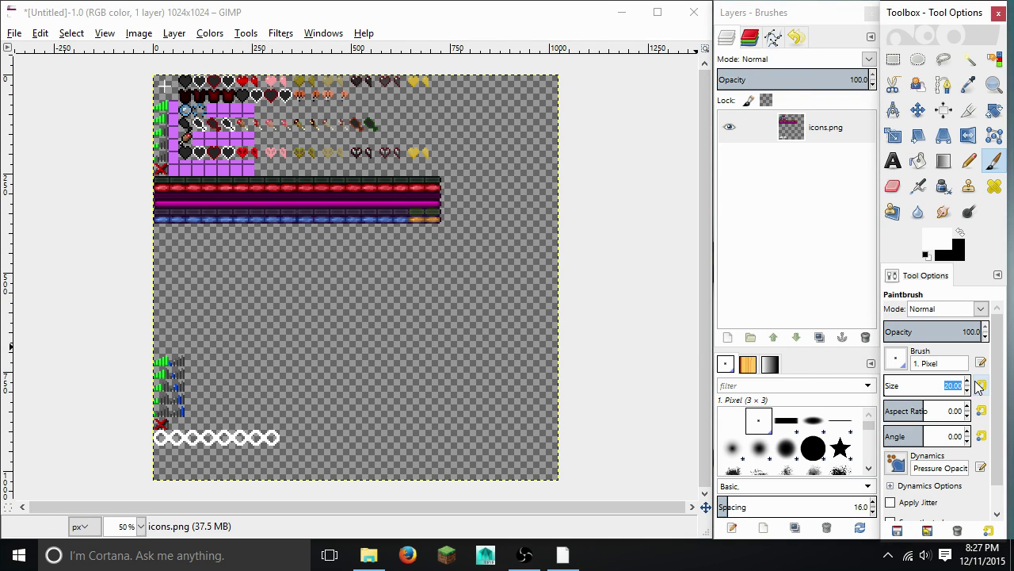
scroll(967, 394, down, 3)
text(1)
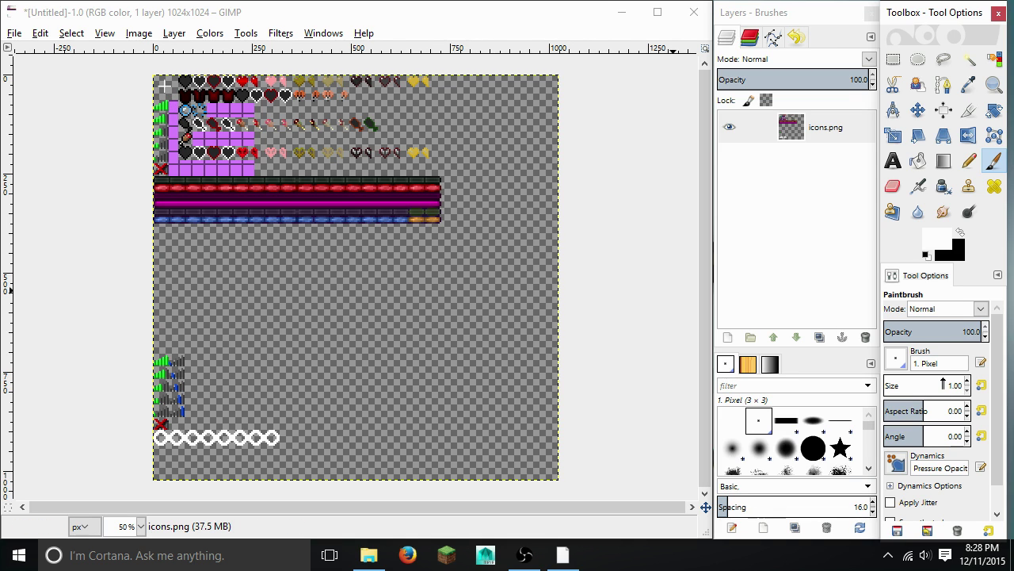
Select the Eraser, zoom to 1500%, and pan to the white crosshair
click(892, 185)
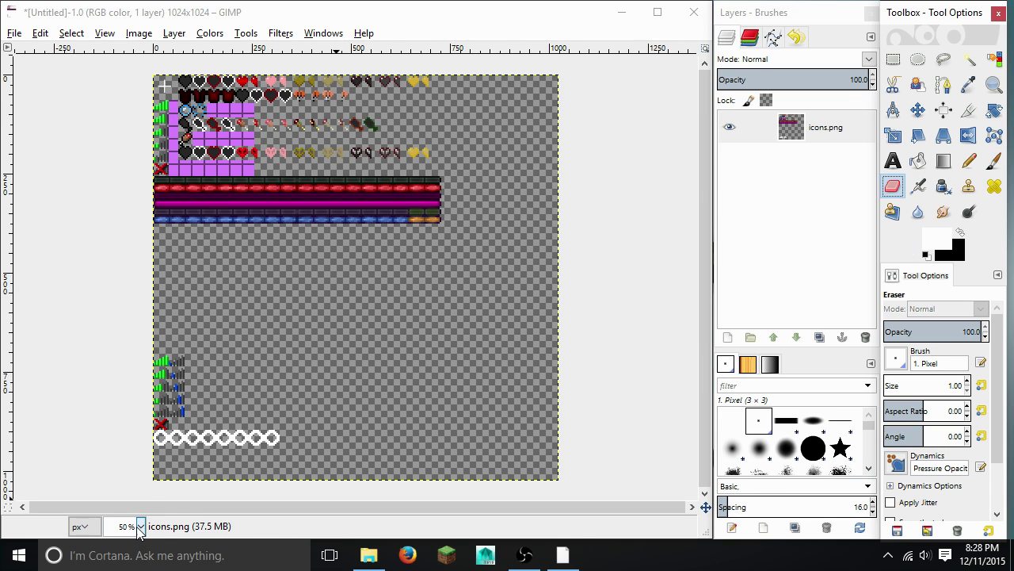
click(140, 526)
click(127, 377)
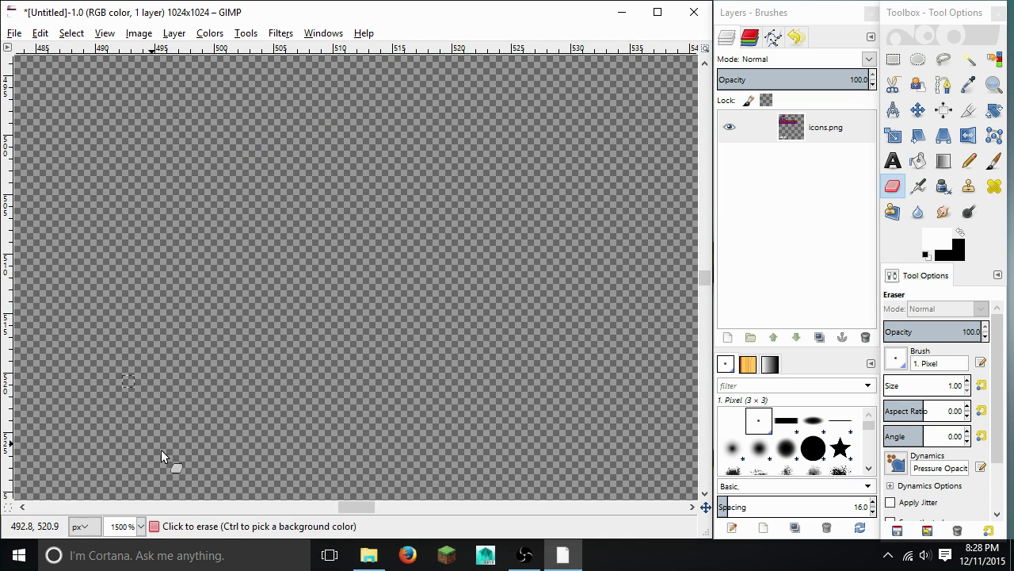
drag(370, 509, 48, 509)
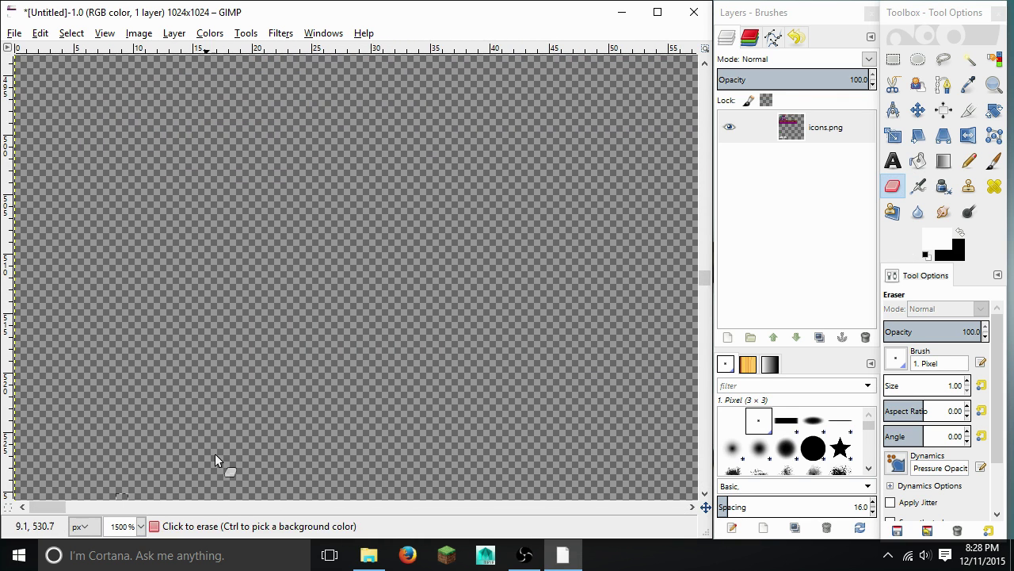
mouse_move(704, 281)
mouse_down()
mouse_move(705, 117)
mouse_move(666, 102)
mouse_up()
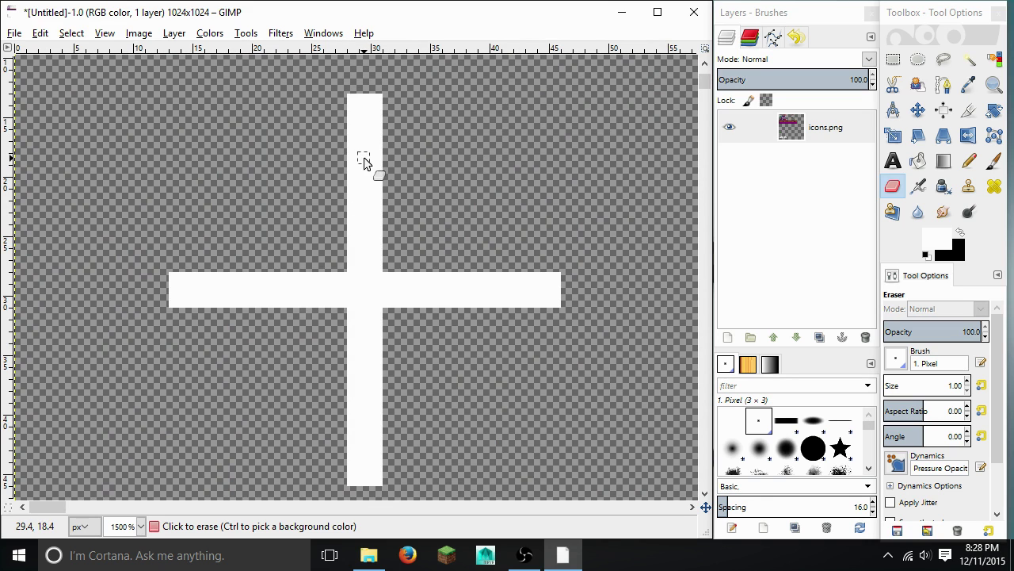
click(968, 161)
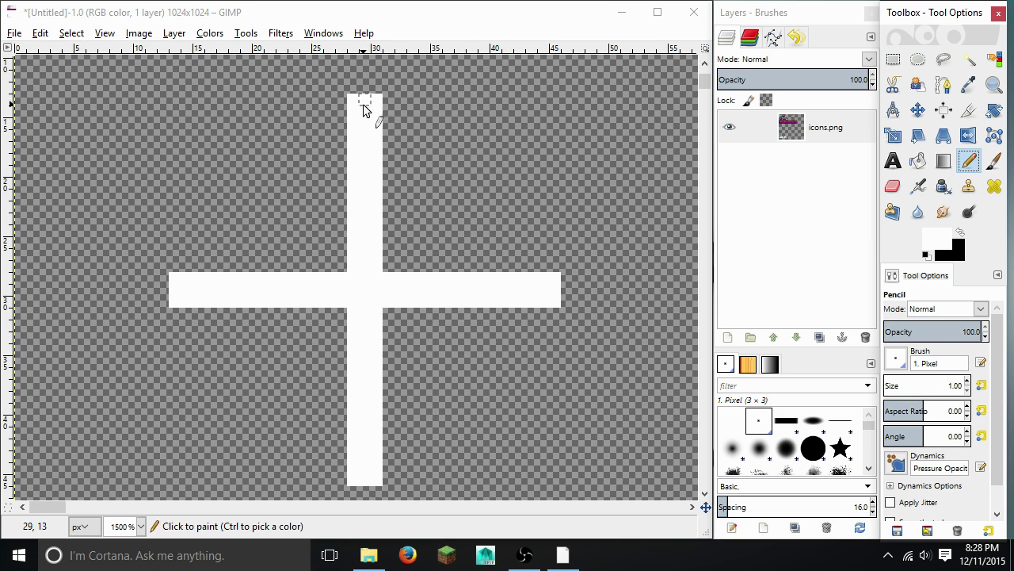
click(894, 186)
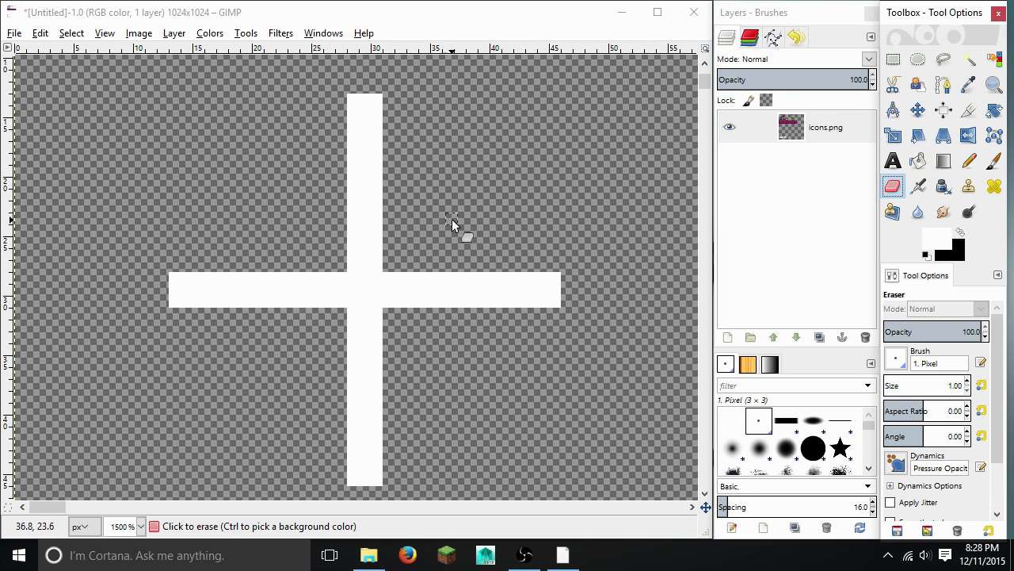
Erase pixels around the crosshair's centre to separate a small square from the arms
click(396, 280)
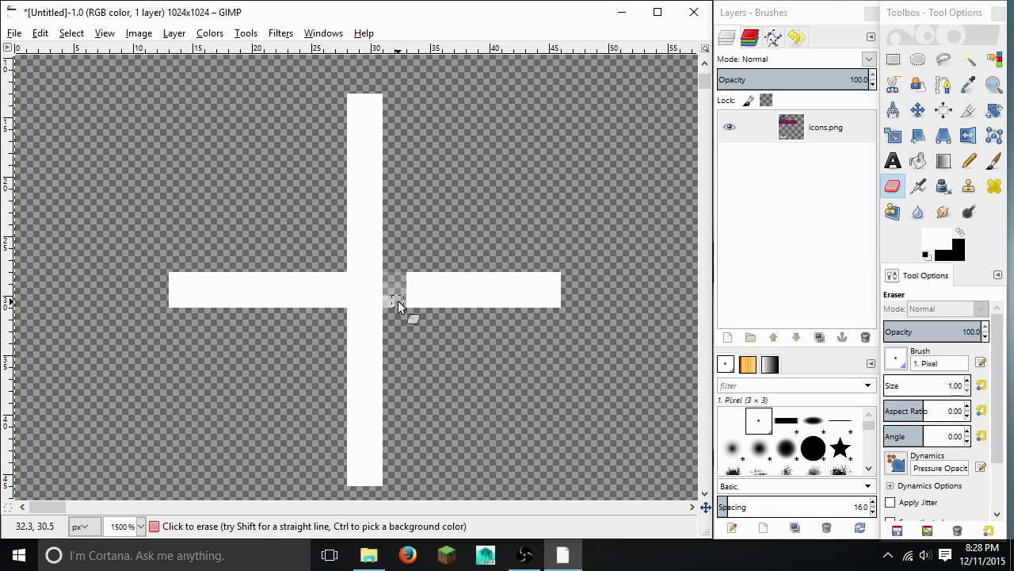
click(394, 282)
click(333, 278)
click(336, 292)
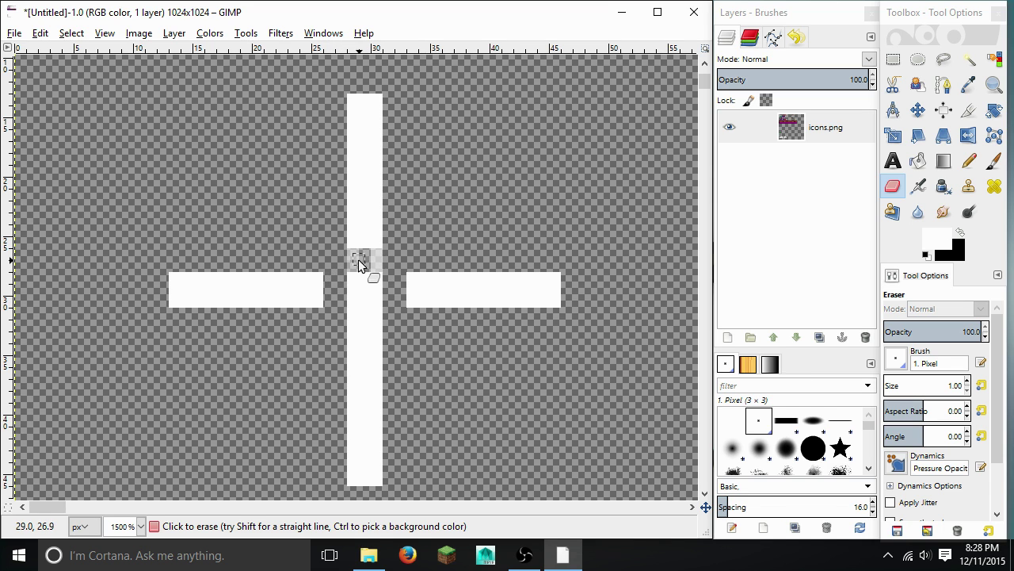
drag(376, 259, 358, 258)
scroll(482, 218, down, 3)
scroll(482, 218, up, 3)
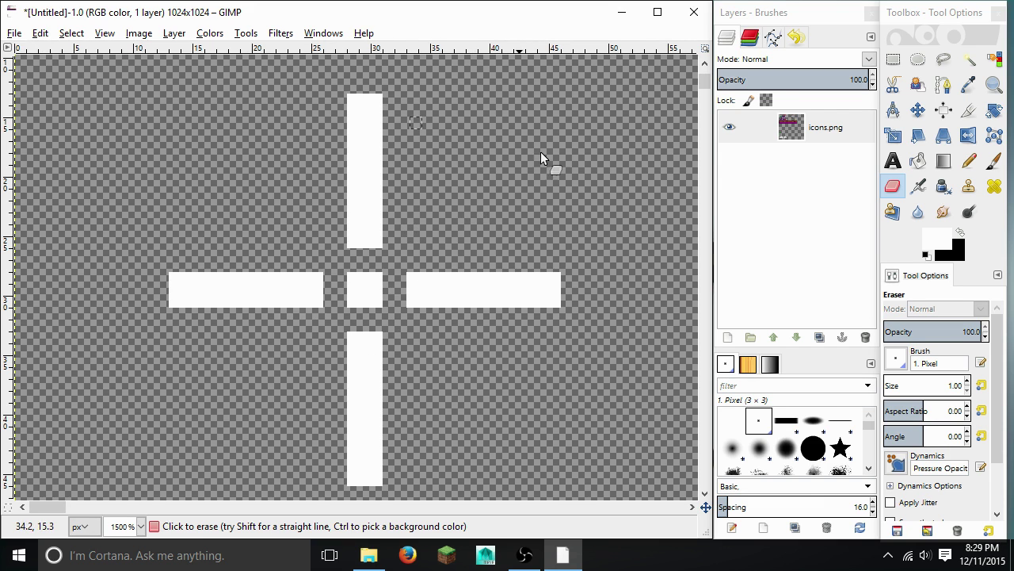
Set the eraser to size 2 and trim the vertical bar top and right arm's end
click(967, 381)
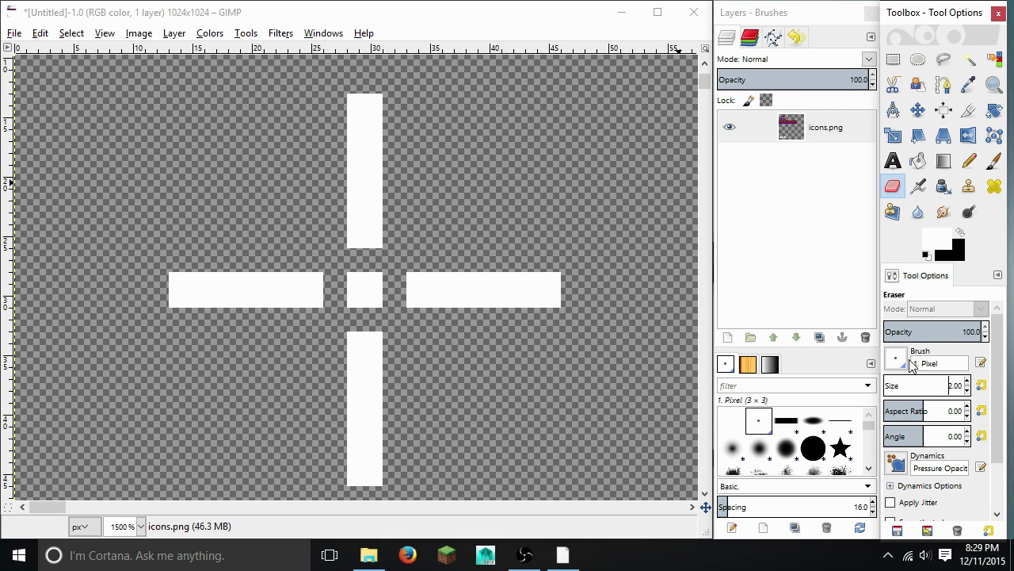
click(365, 88)
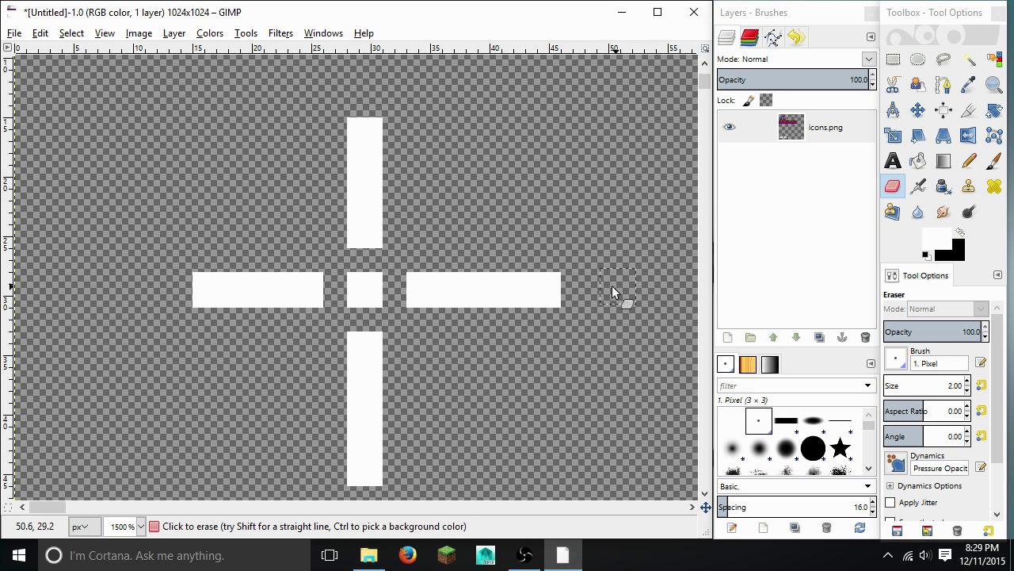
click(565, 298)
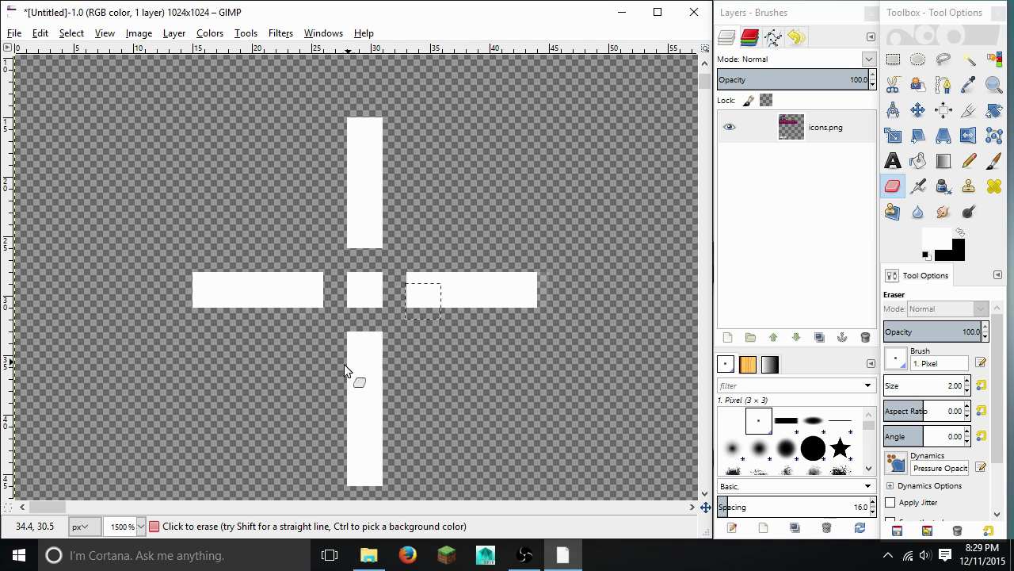
Check the result by zooming out to 50% and back in to 1500%
click(140, 526)
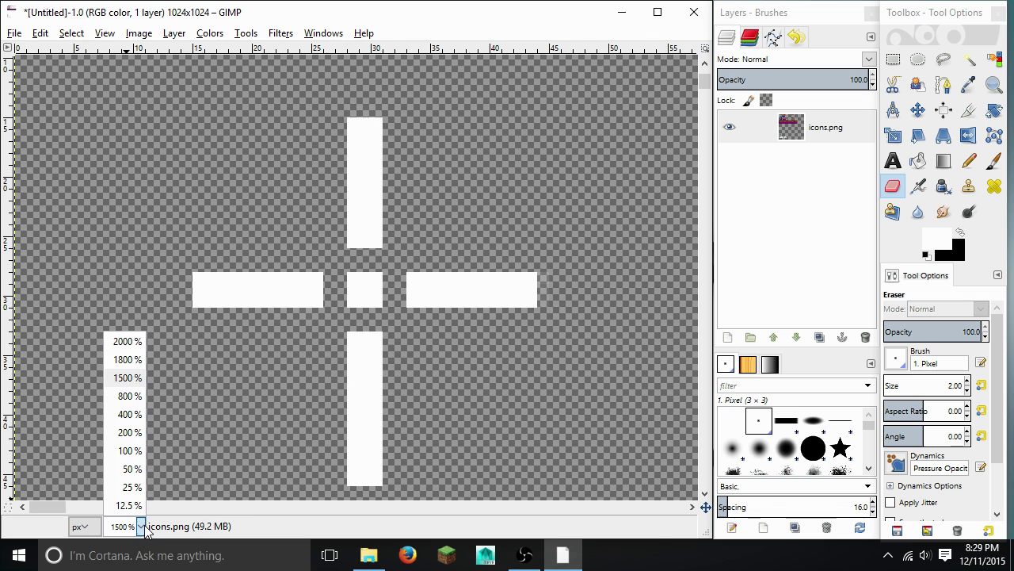
click(127, 467)
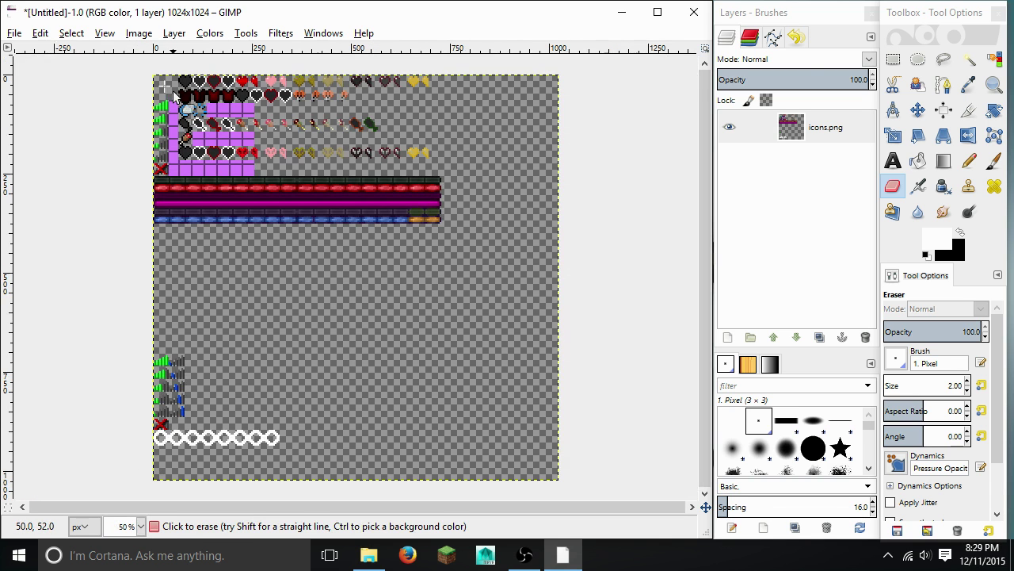
click(141, 526)
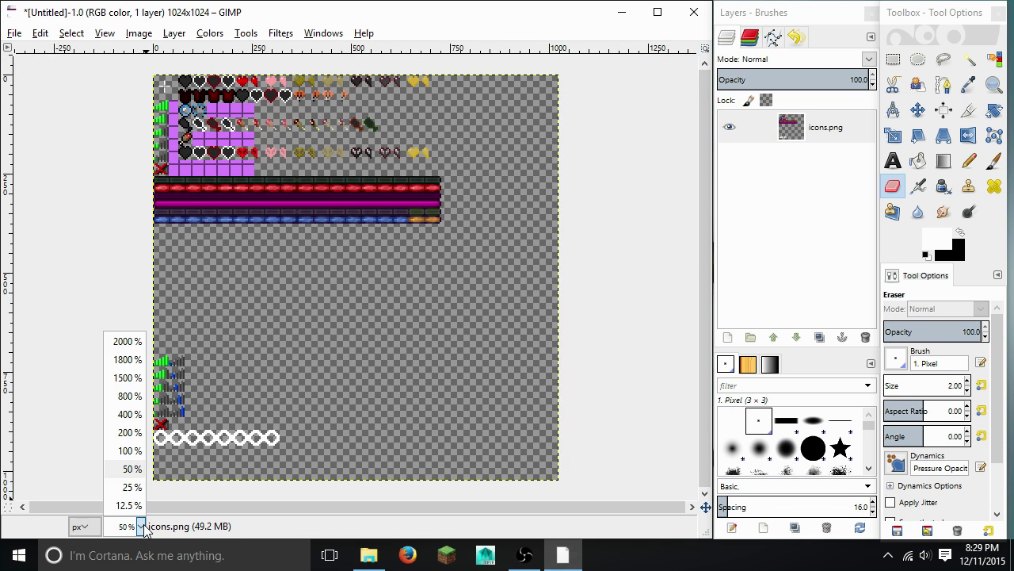
click(131, 378)
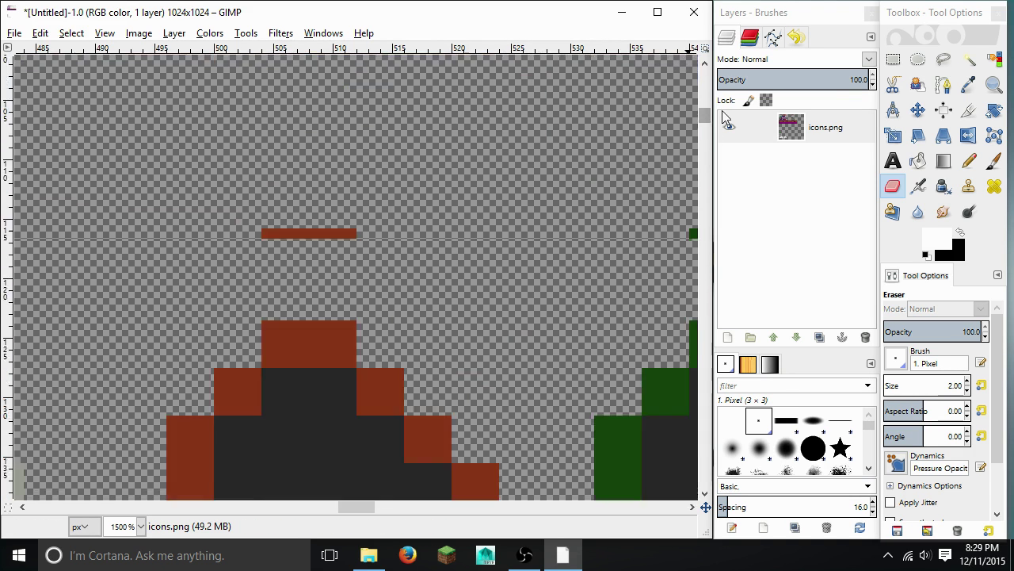
drag(704, 281, 704, 77)
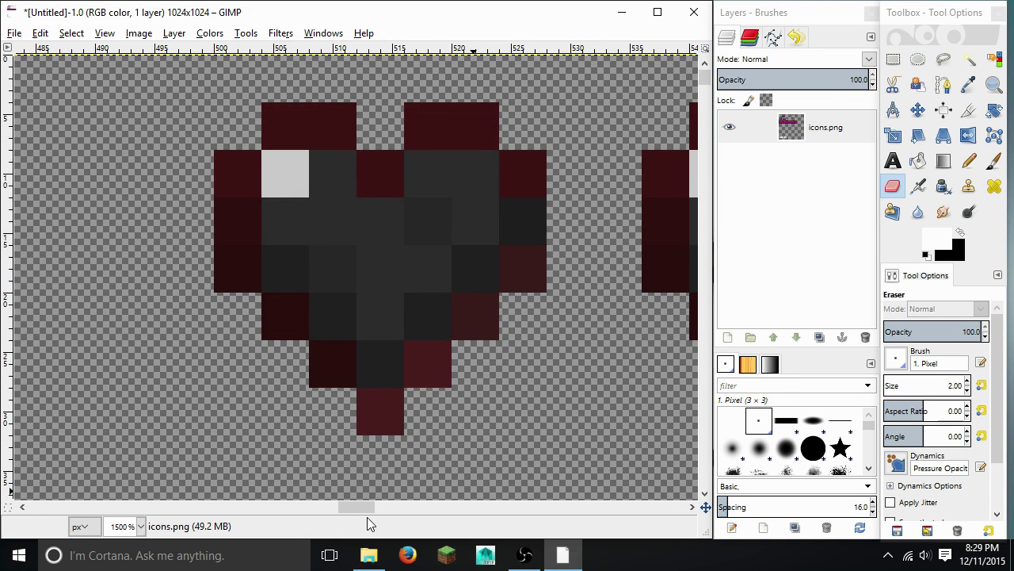
drag(357, 507, 24, 506)
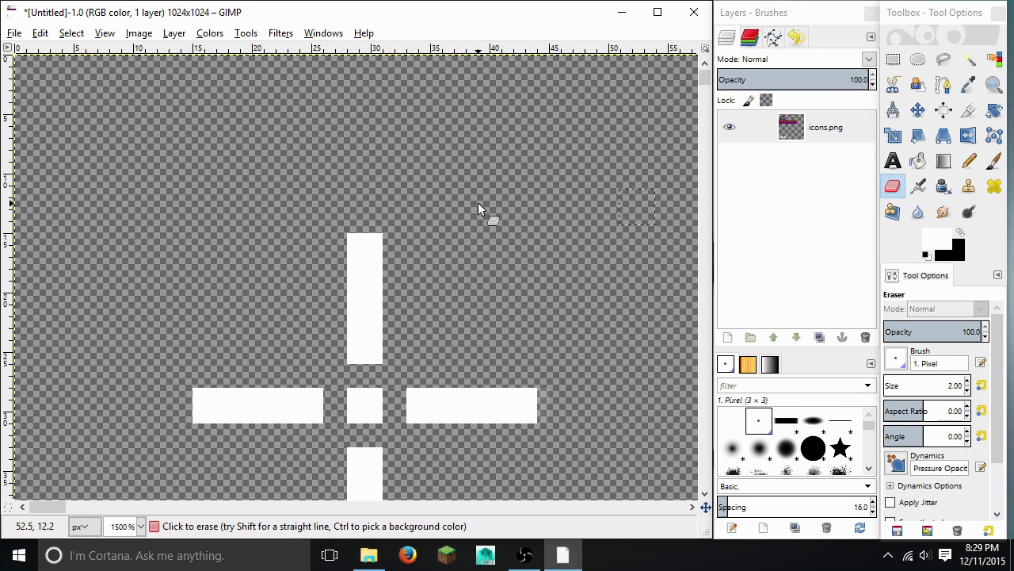
scroll(457, 251, down, 2)
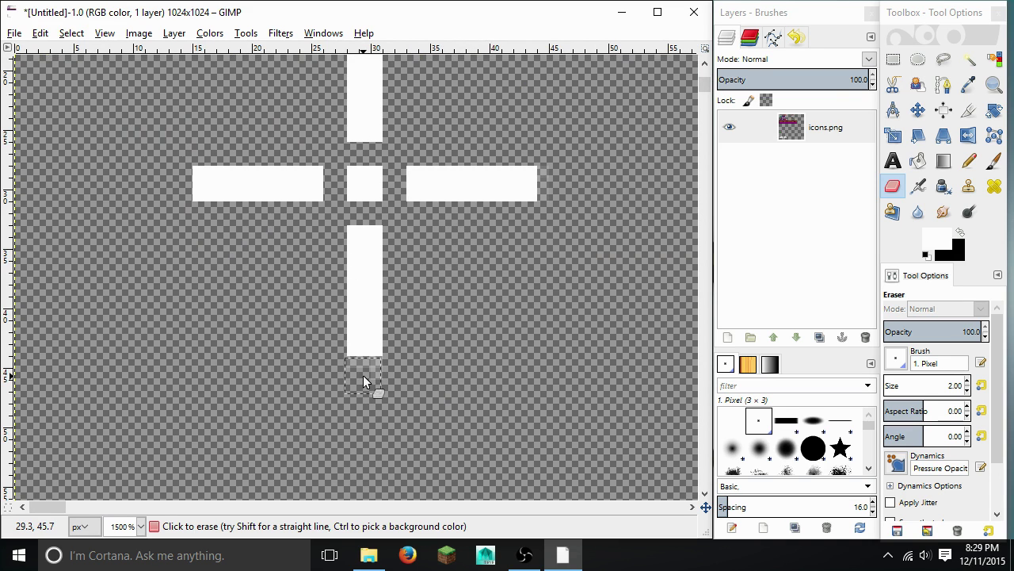
scroll(515, 312, up, 2)
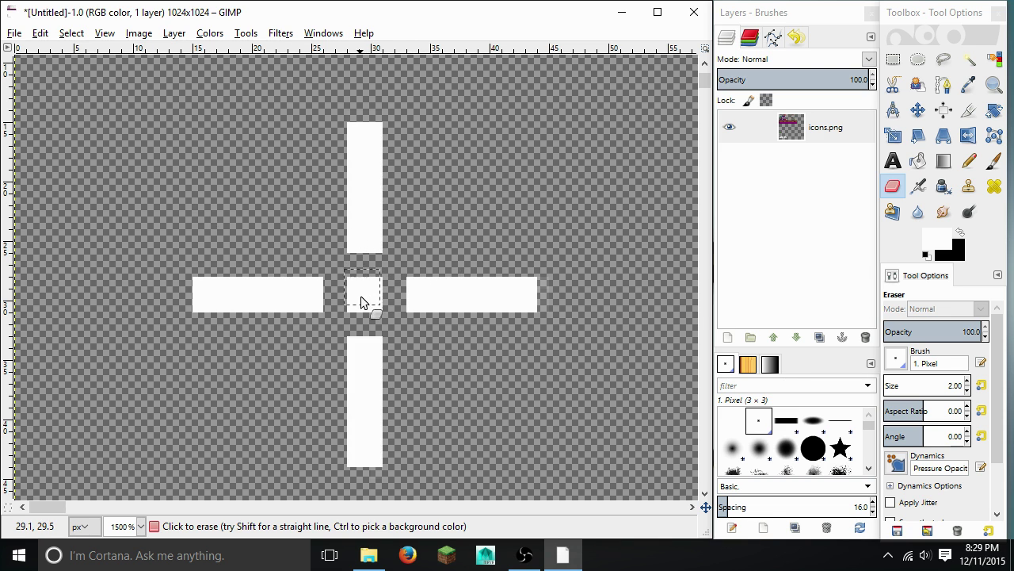
Export the image via Export As as icons.png on the Desktop, with PNG compression 9
click(14, 33)
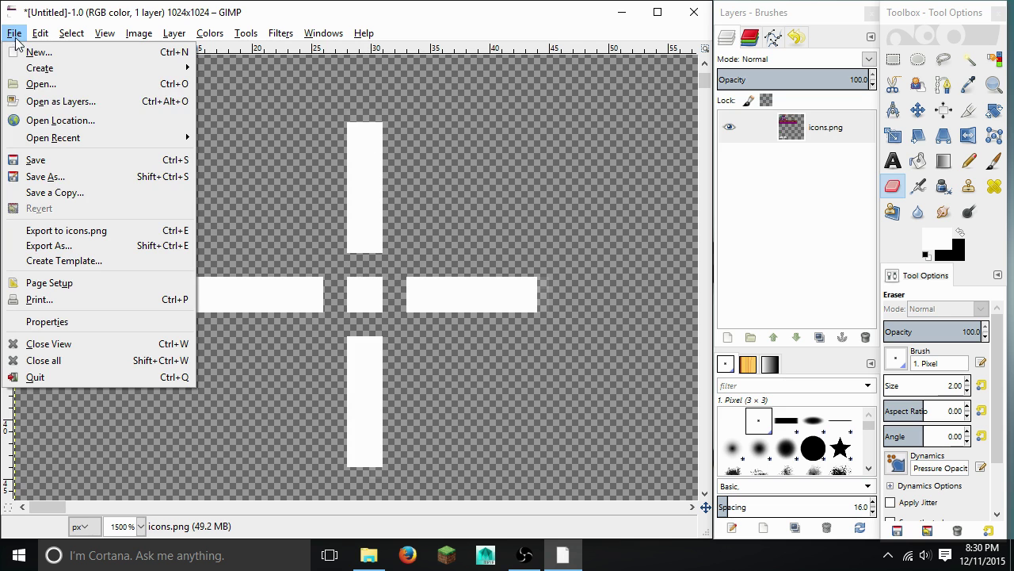
click(62, 246)
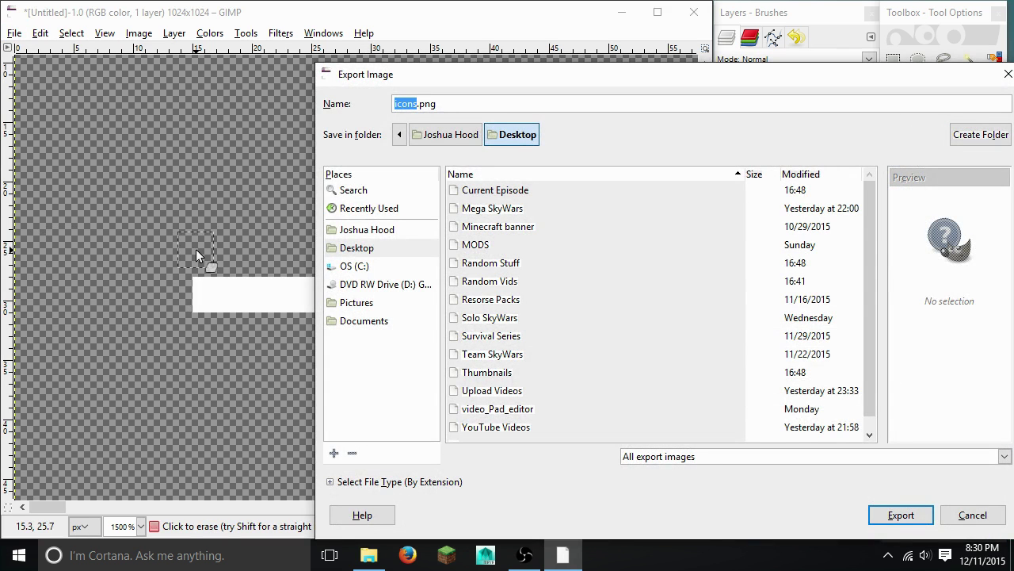
click(366, 284)
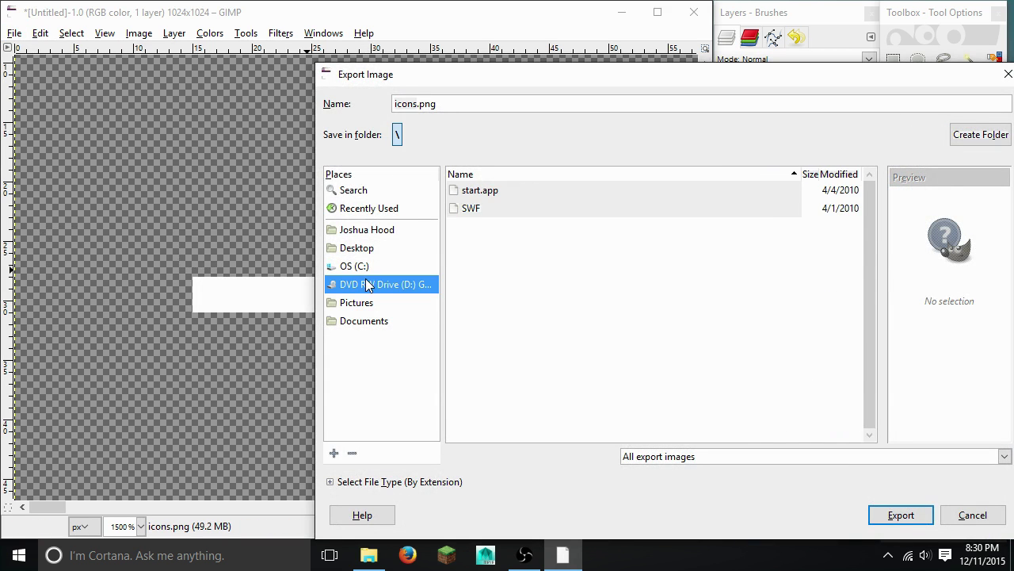
click(367, 252)
click(366, 231)
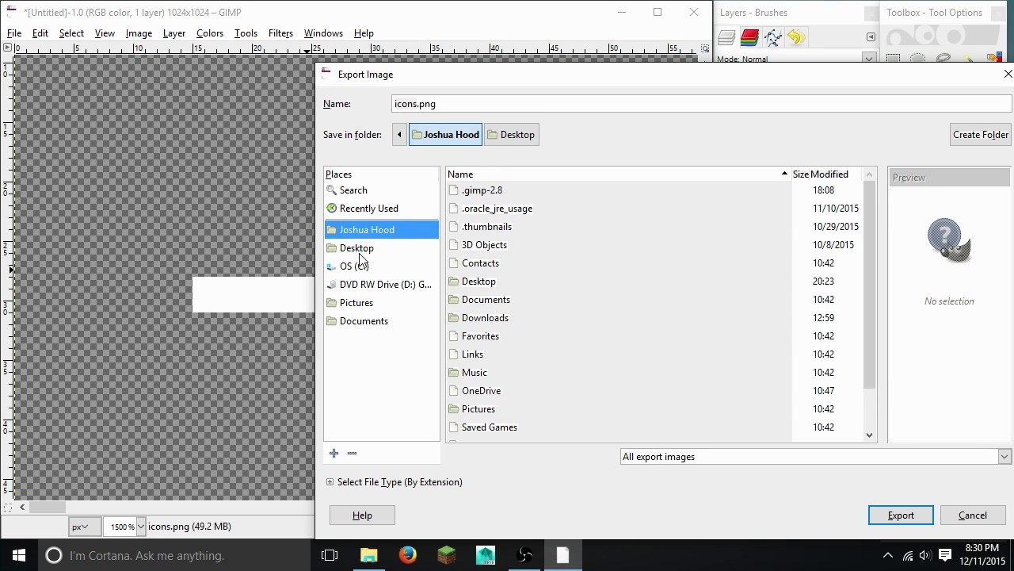
click(359, 250)
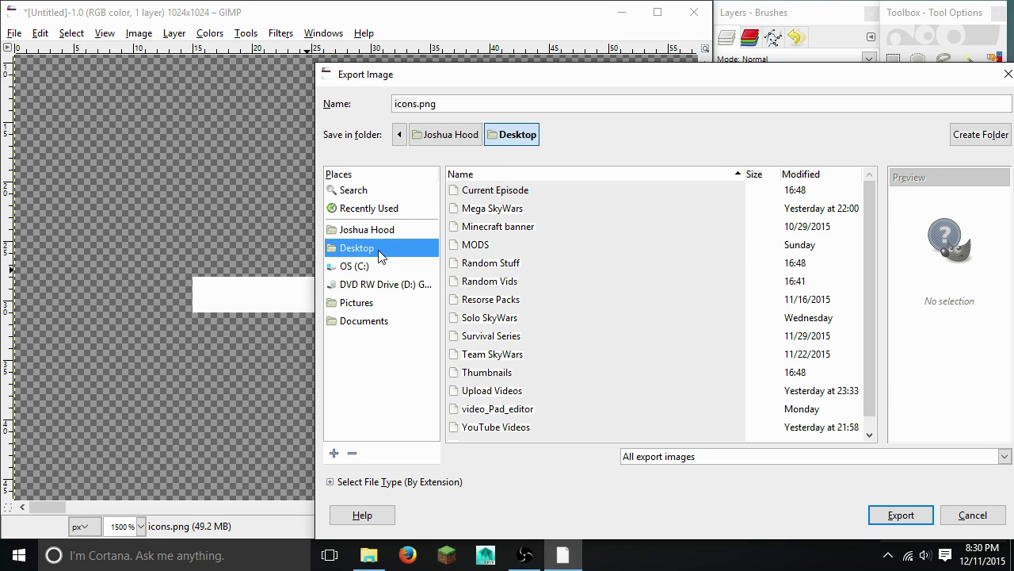
click(901, 515)
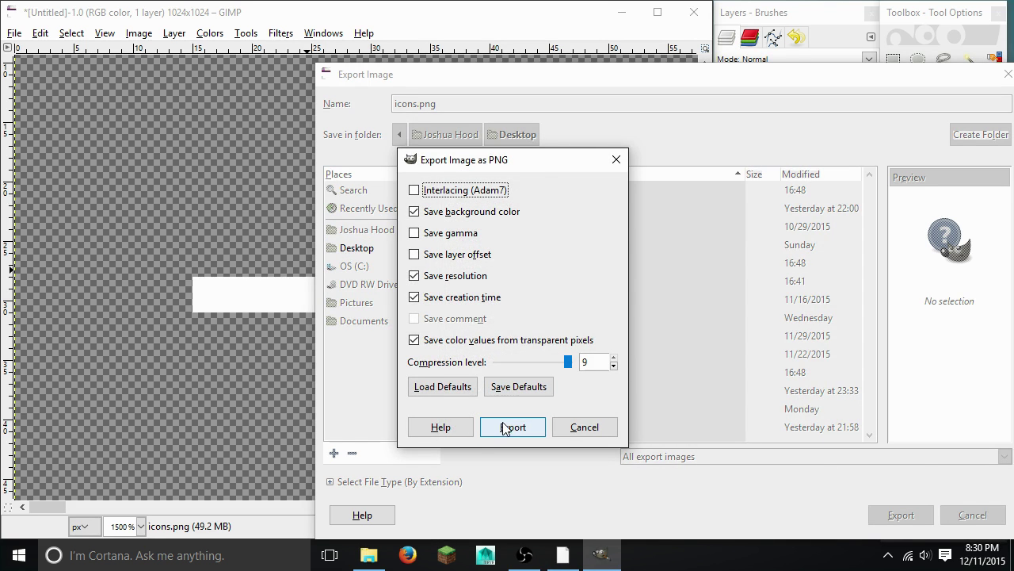
click(513, 428)
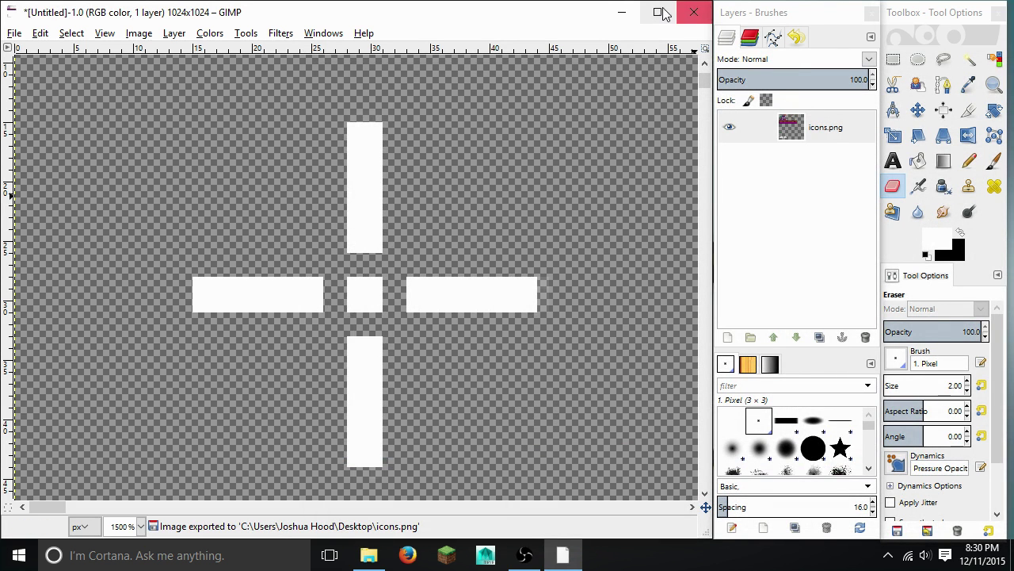
Move the exported icons.png from the Desktop into the pack's gui folder, replacing the original
click(624, 13)
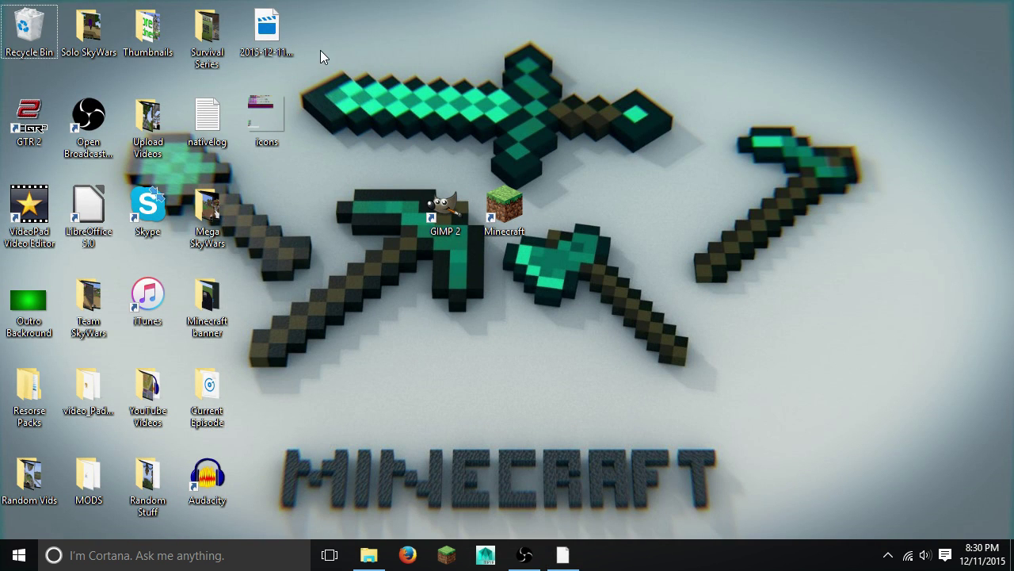
click(368, 555)
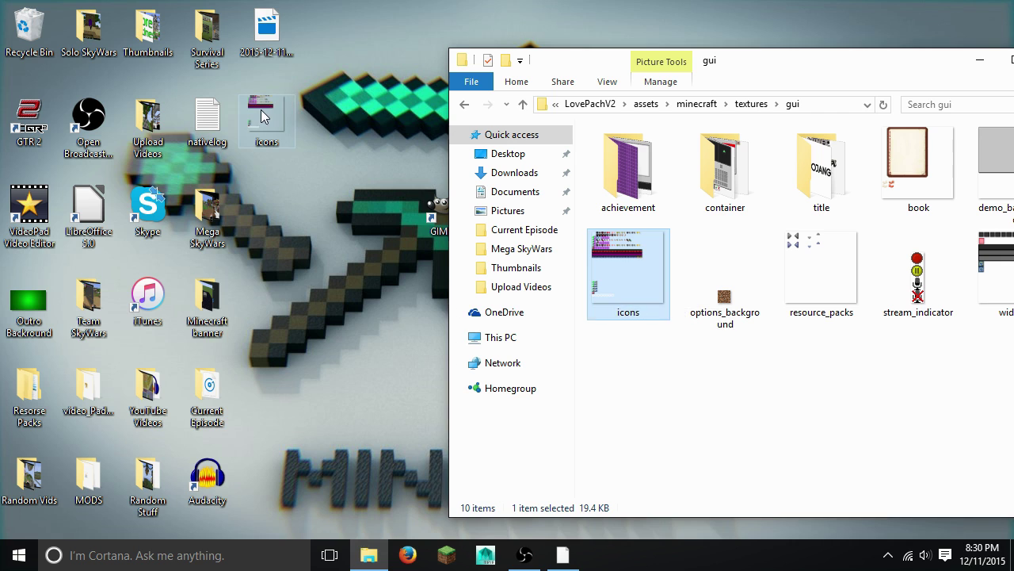
drag(615, 298, 651, 363)
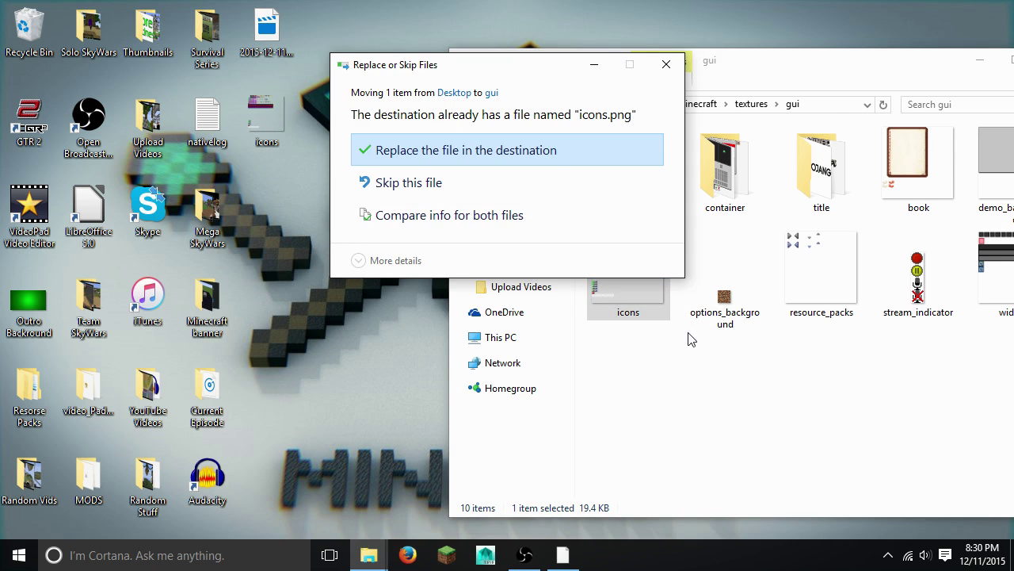
click(486, 136)
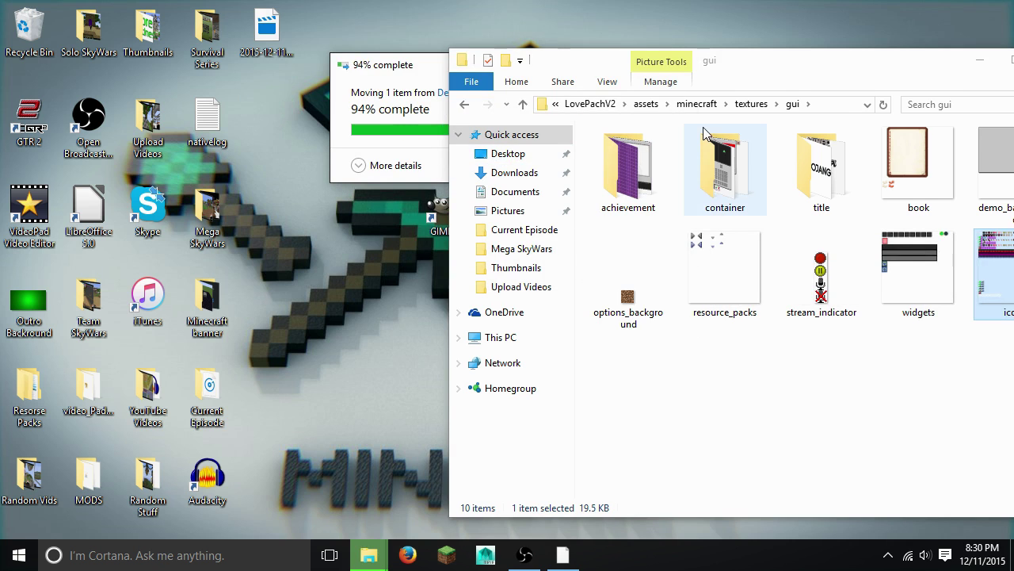
drag(785, 69, 558, 72)
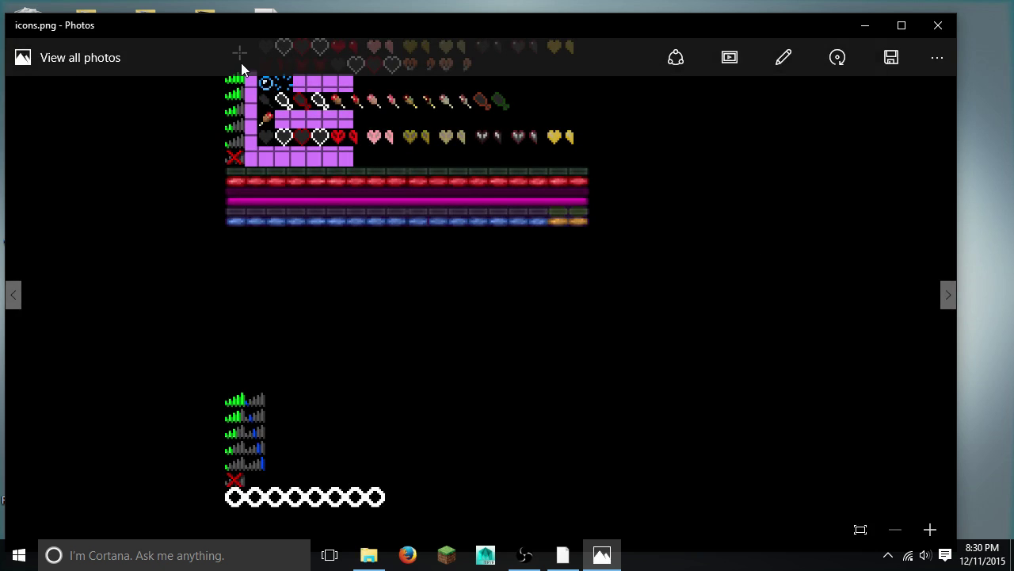
click(931, 28)
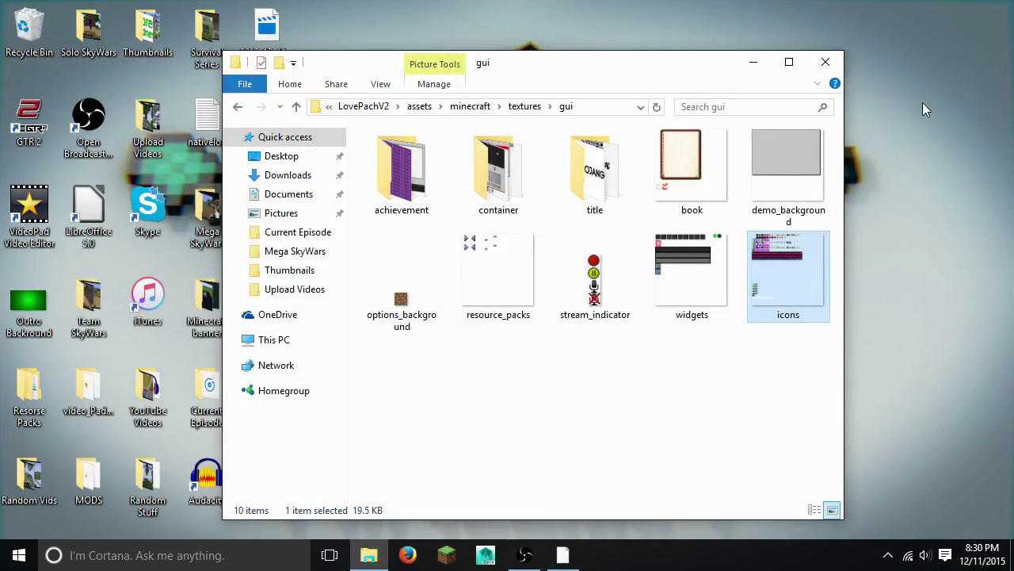
Launch Minecraft 1.8.8 from the Minecraft Launcher with the loaded profile
click(444, 559)
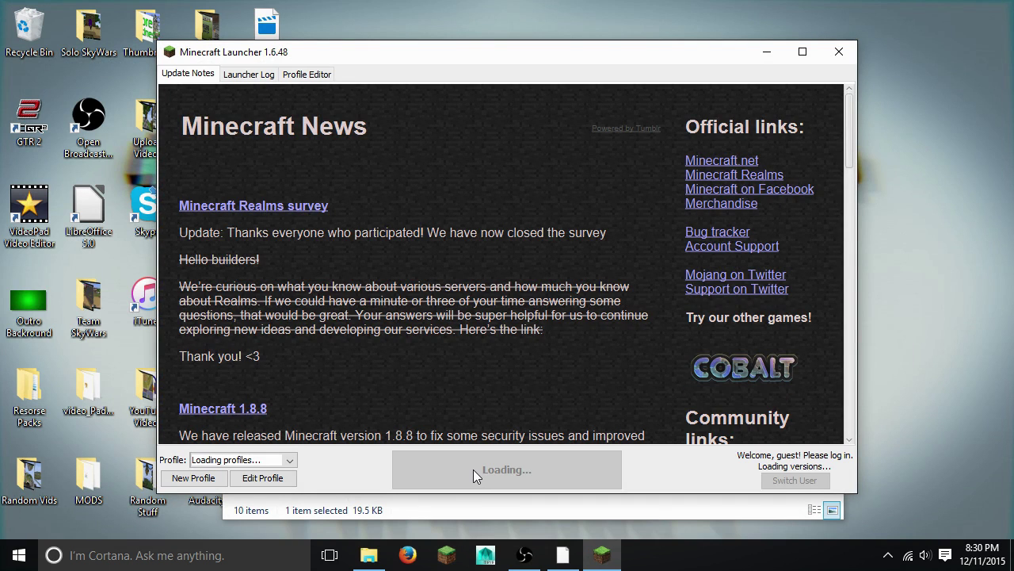
click(482, 469)
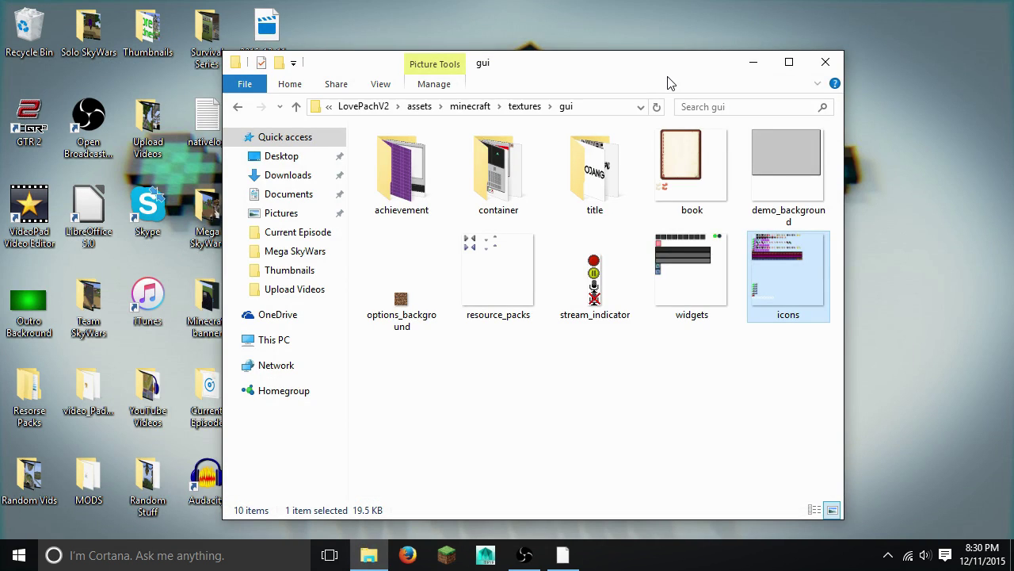
key(super+d)
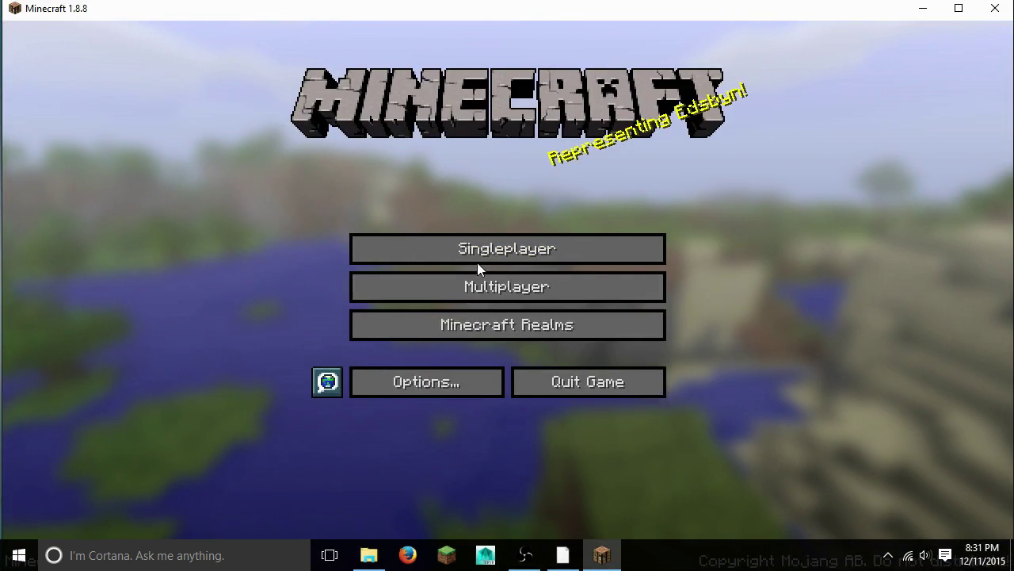
Load the desert village world, walk around viewing the crosshair, then save and quit to title
click(478, 252)
double_click(485, 100)
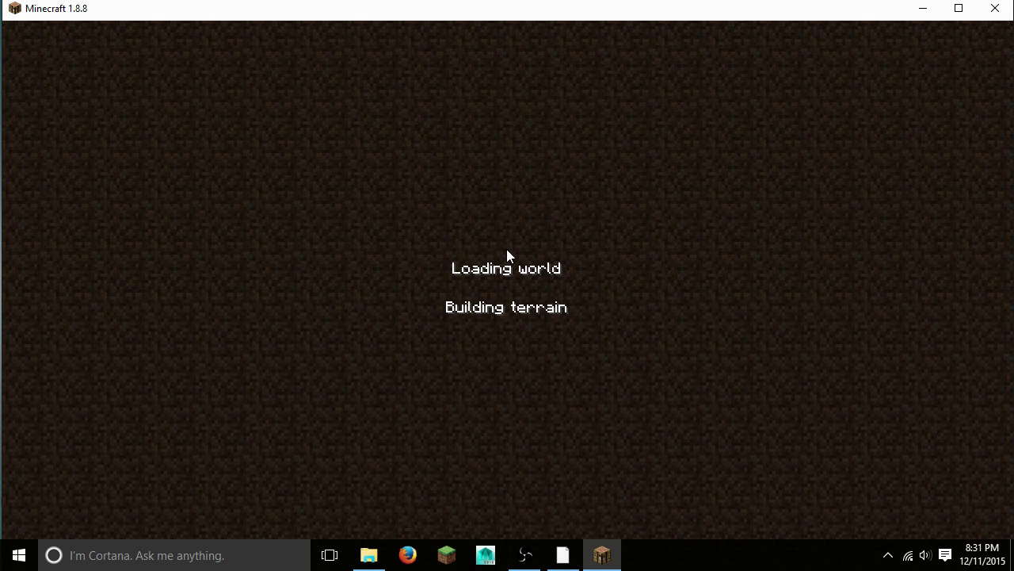
key(w)
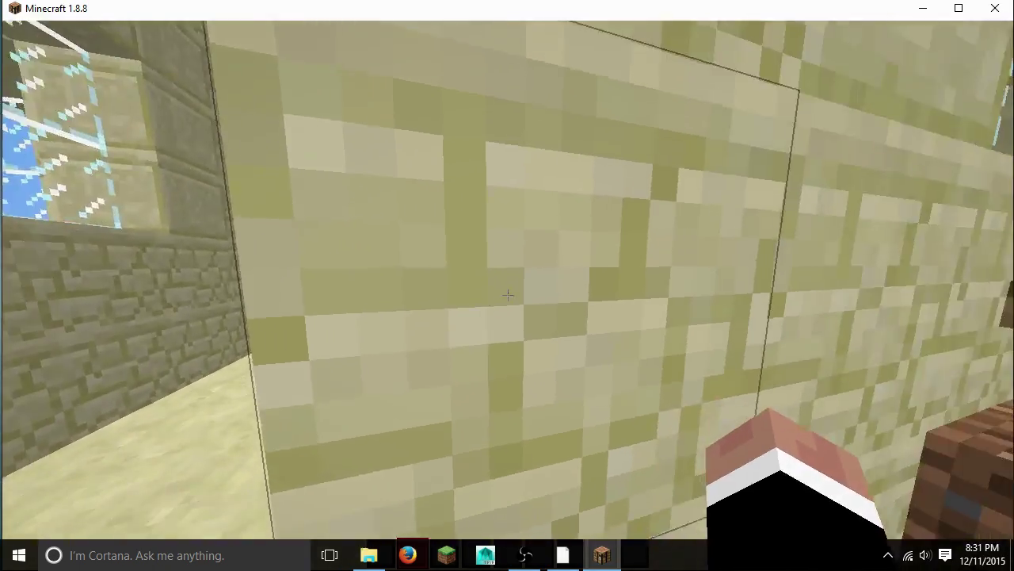
key(a)
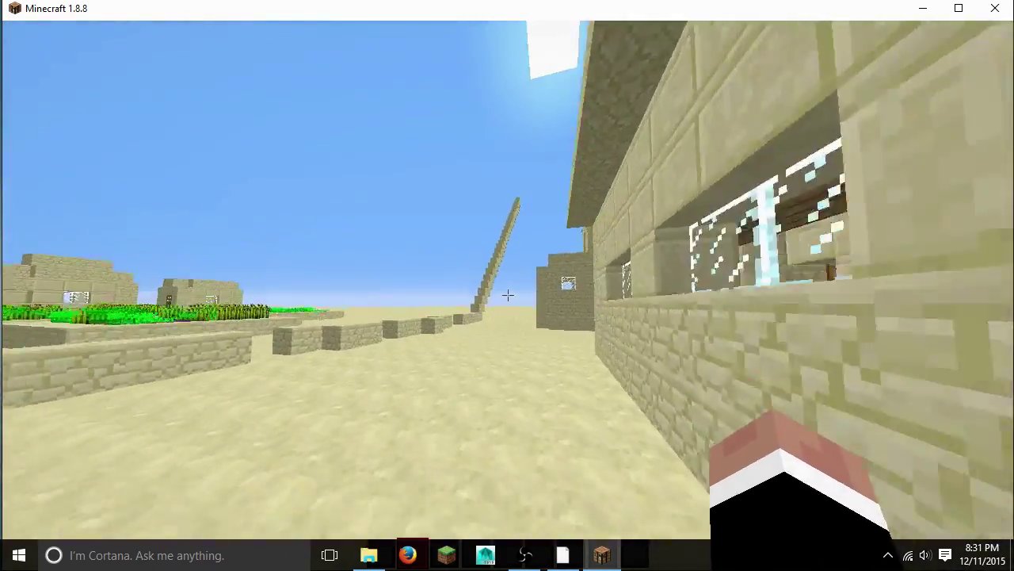
key(a)
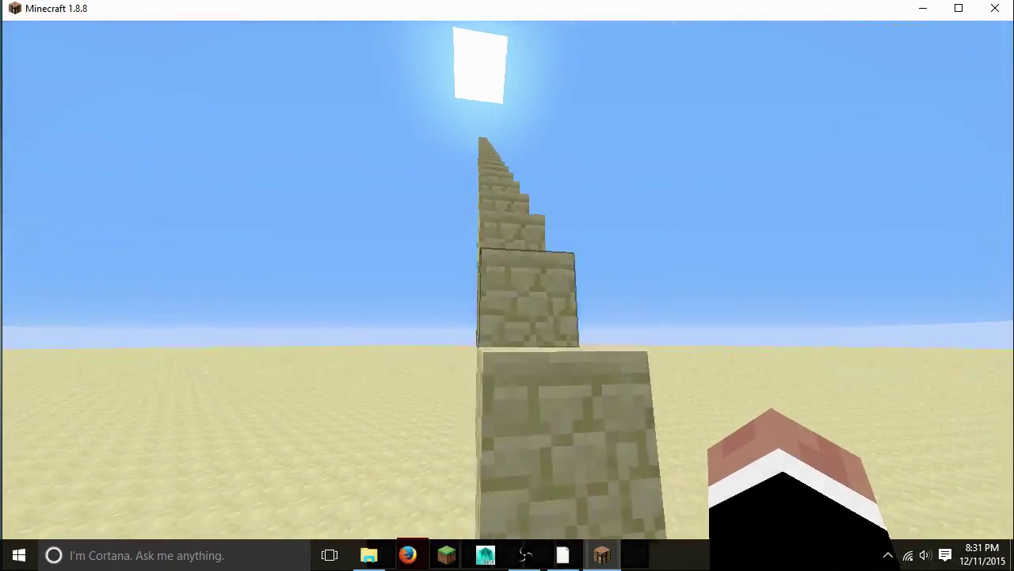
key(w)
key(w)
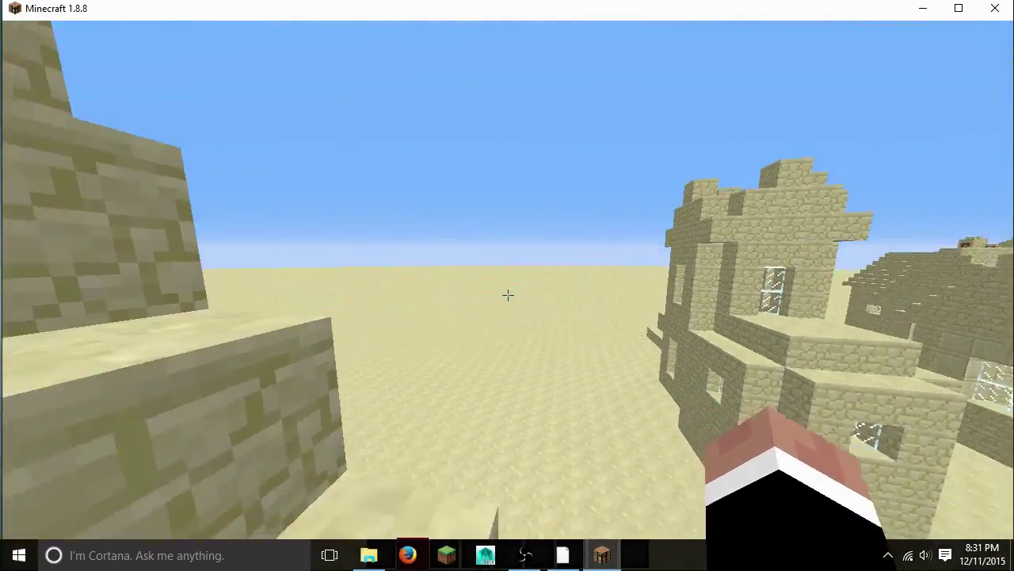
key(w)
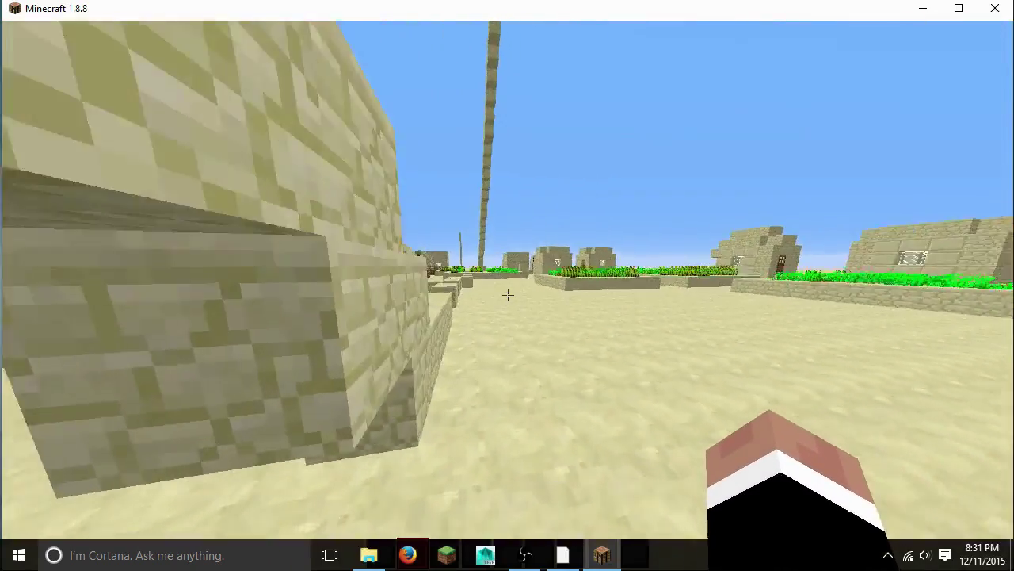
click(508, 295)
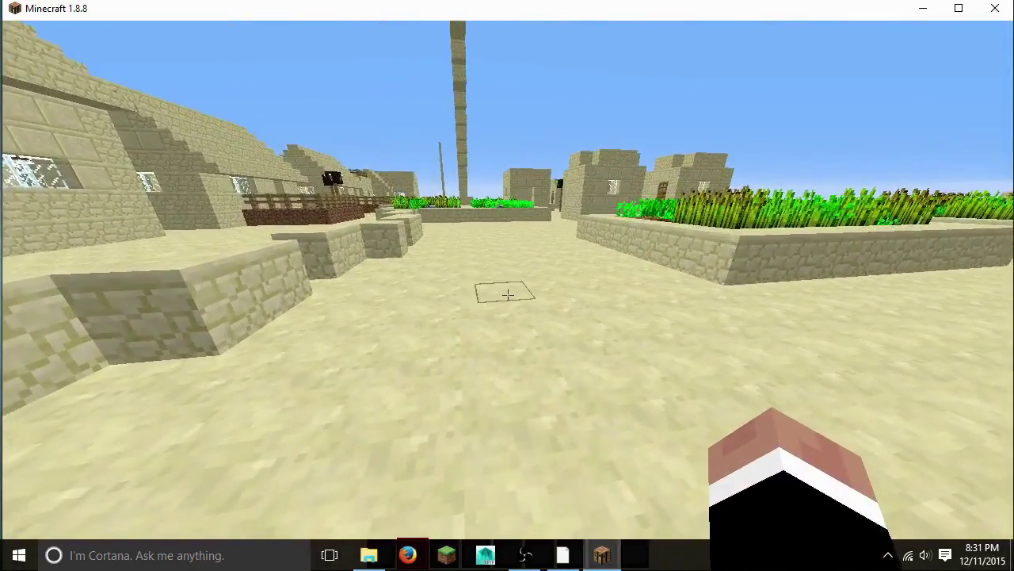
key(Escape)
click(507, 338)
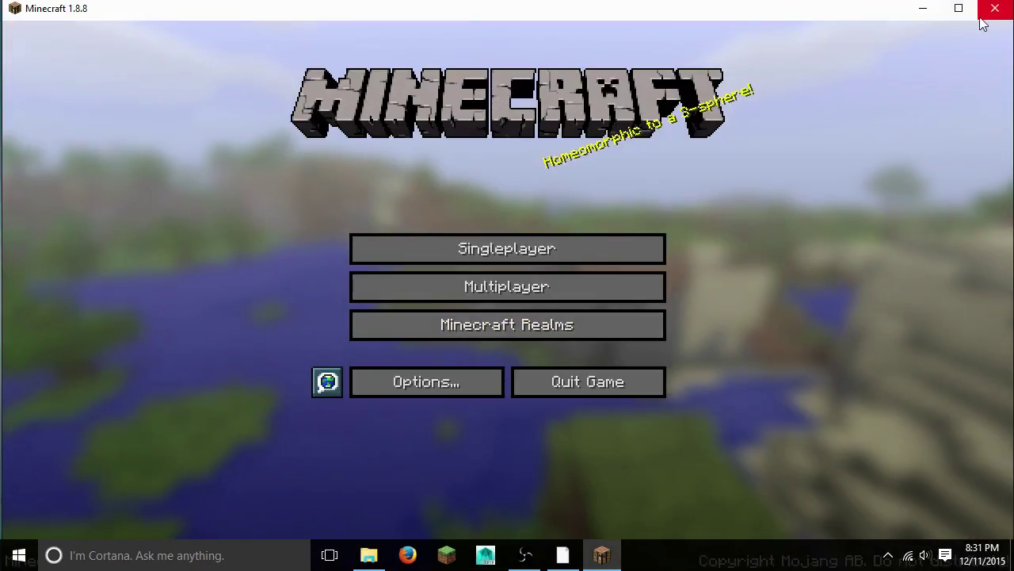
Close Minecraft and, back in GIMP, erase the outer ends of the crosshair's top, right and left arms
click(995, 8)
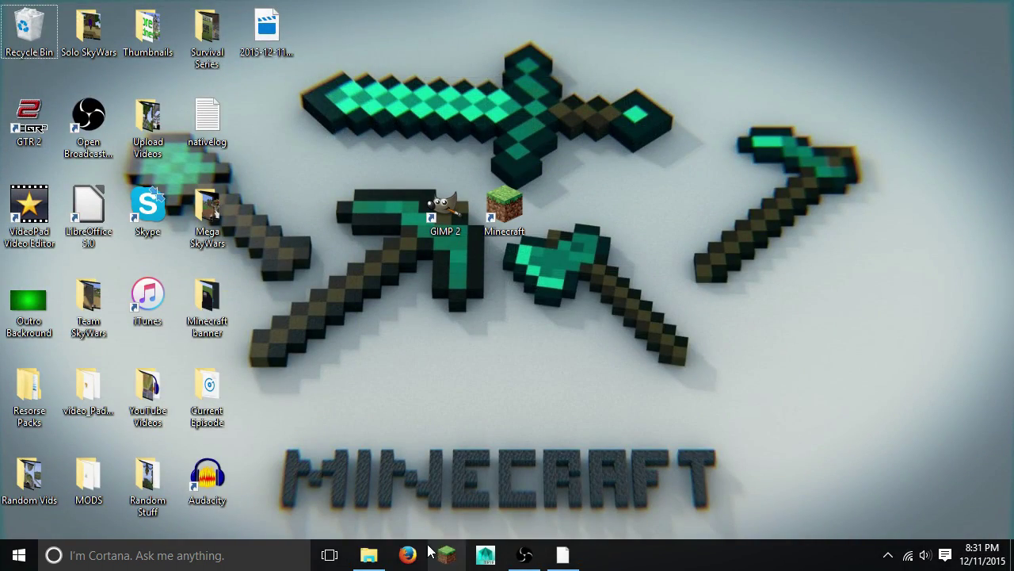
click(564, 555)
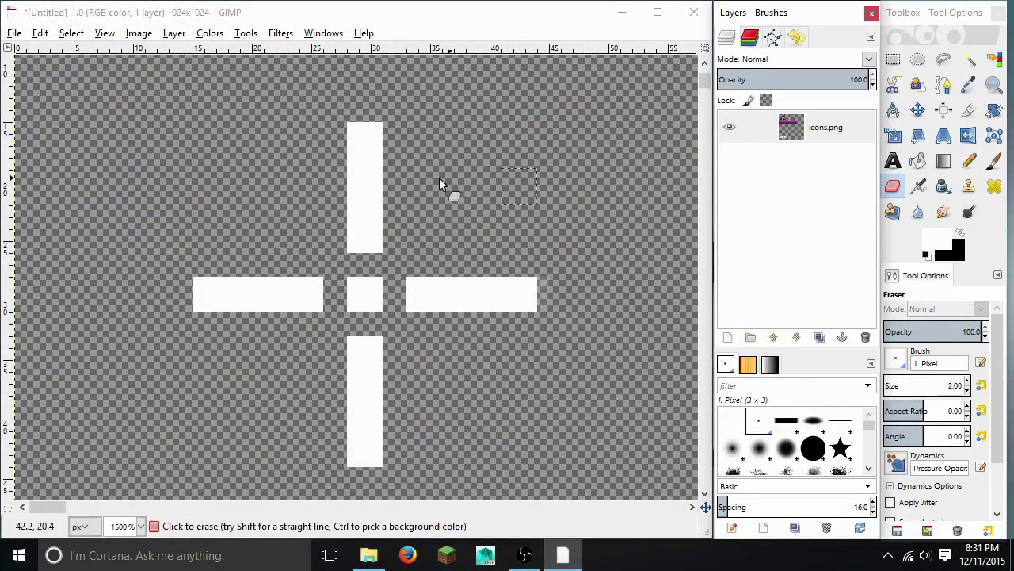
click(365, 111)
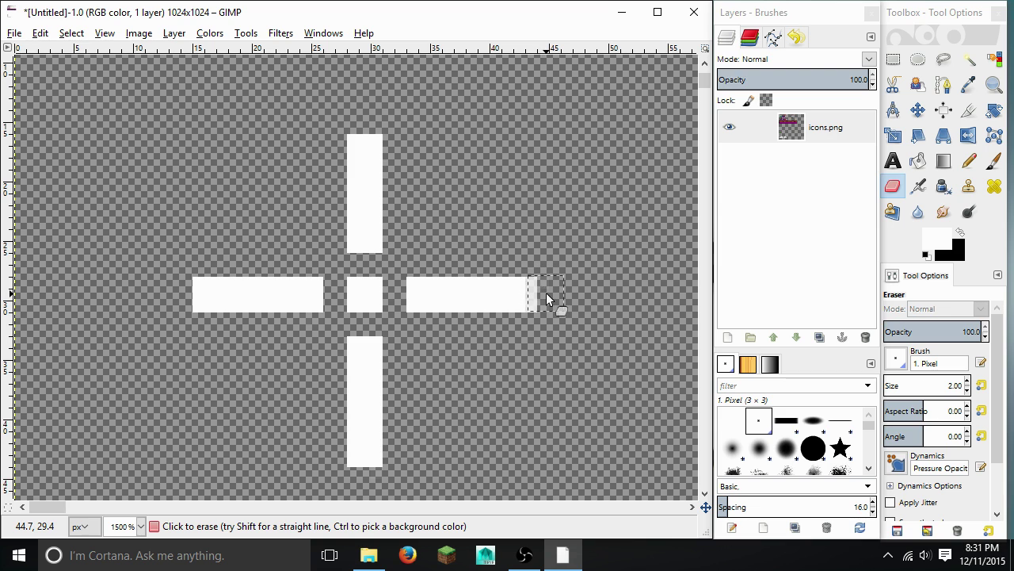
drag(546, 293, 495, 292)
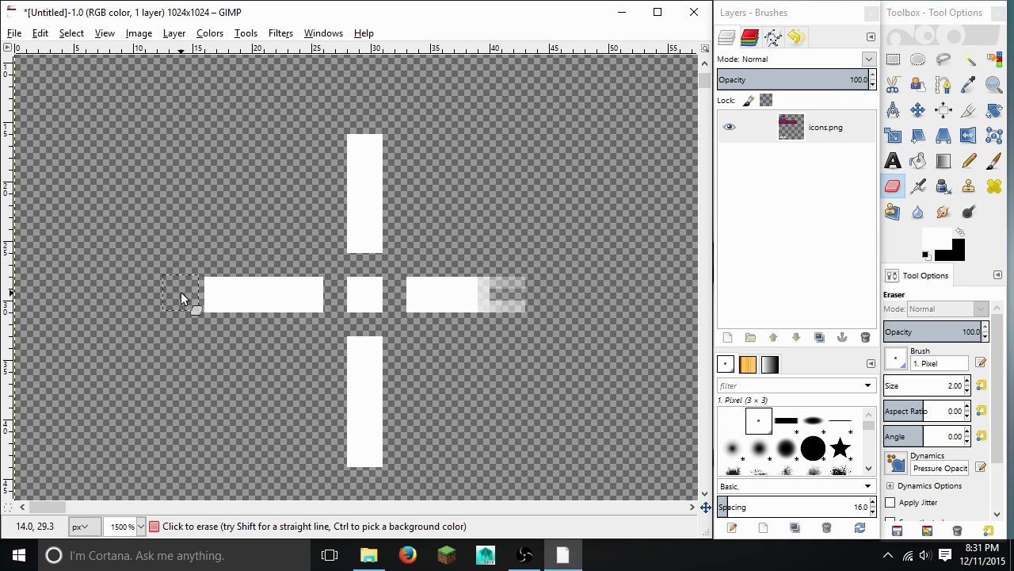
click(210, 307)
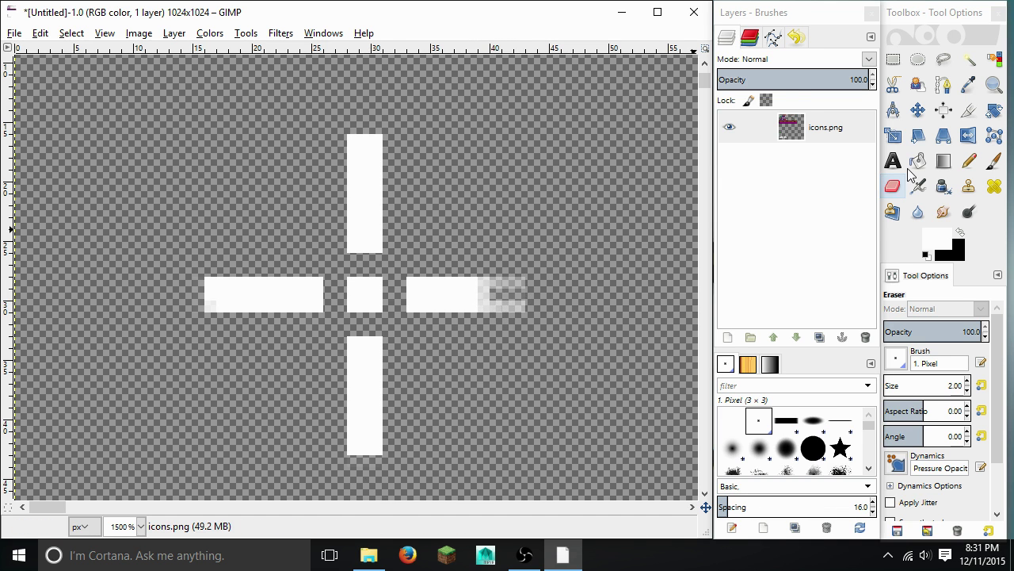
Paint the faded ends of the right and left bars solid white with the Pencil
click(968, 161)
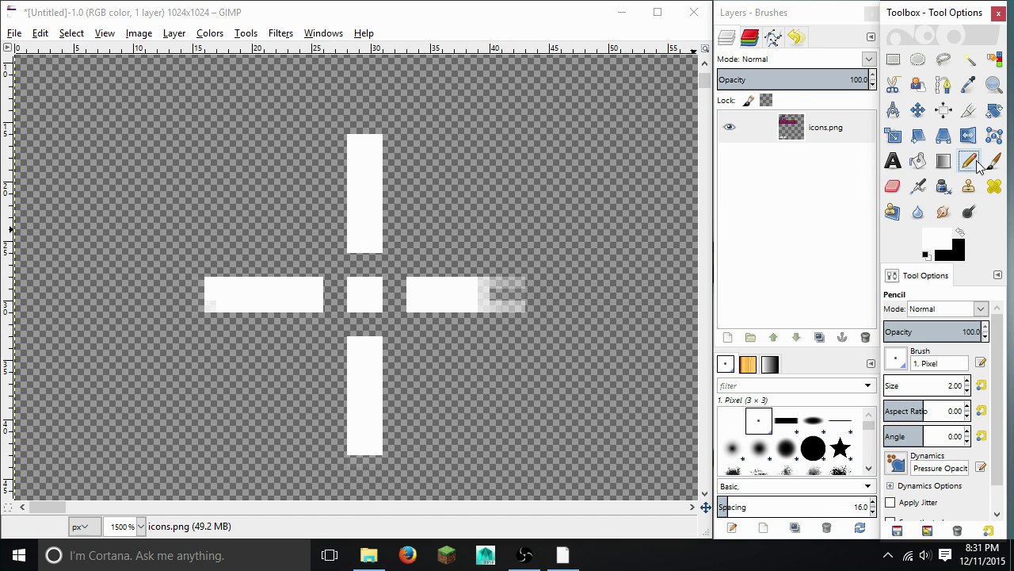
click(505, 290)
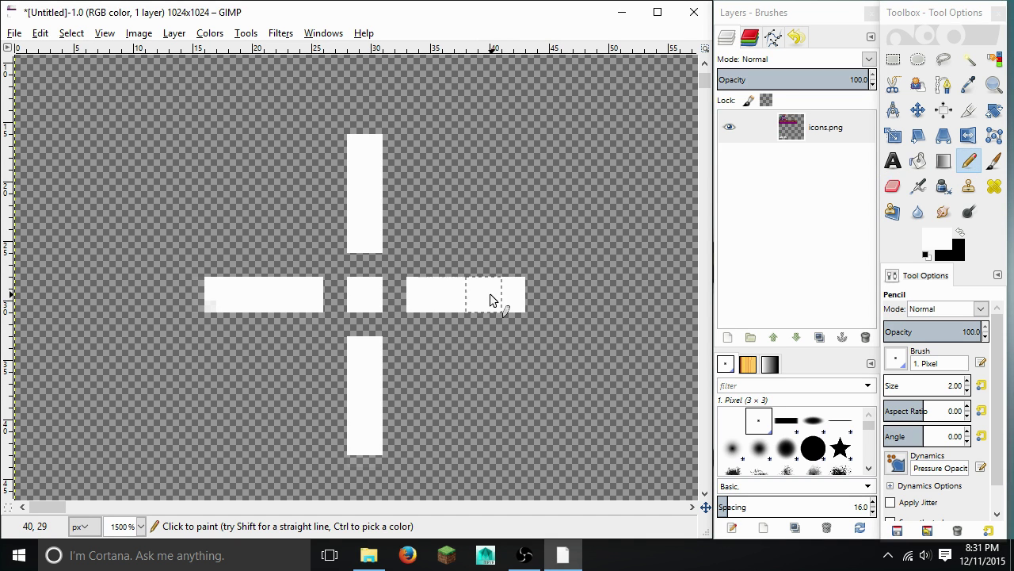
click(220, 295)
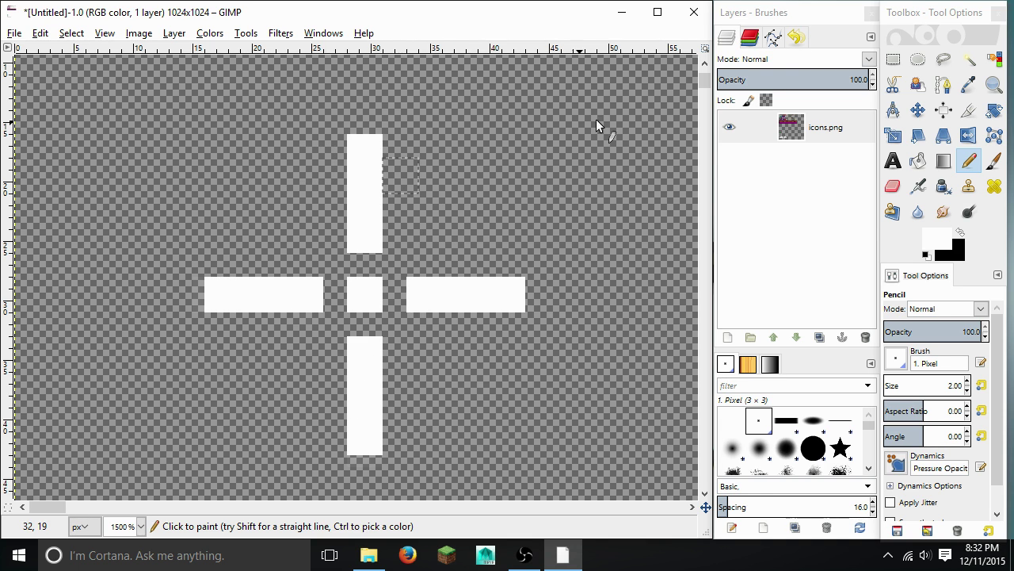
Re-export the image as icons.png to the Desktop and preview it in Photos
click(16, 35)
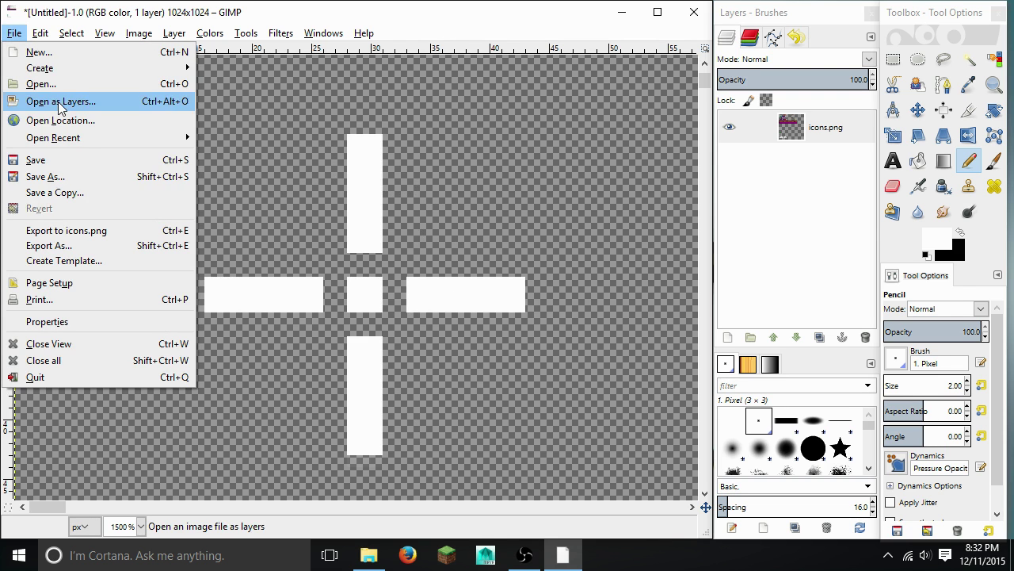
click(99, 245)
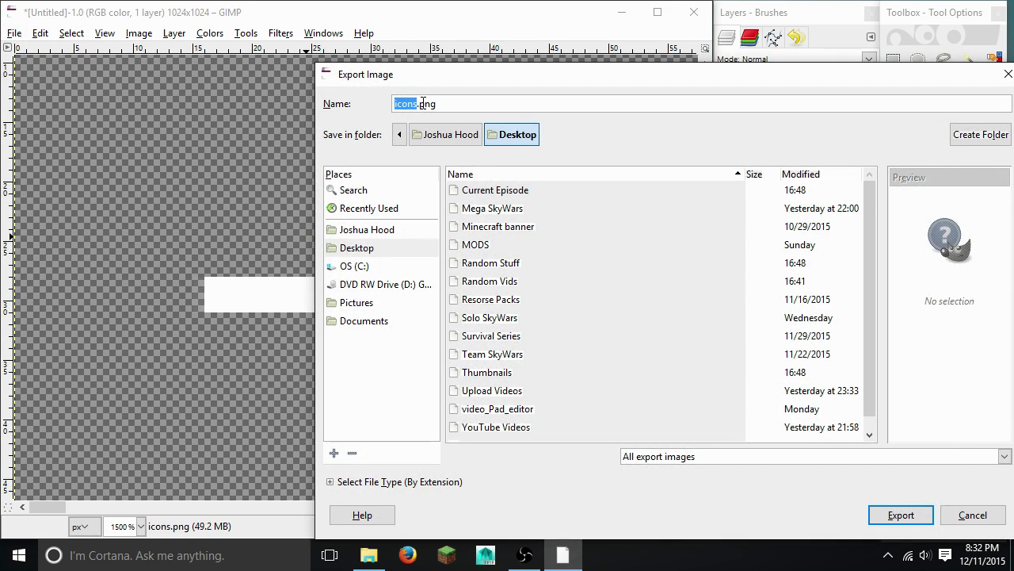
click(366, 247)
click(890, 516)
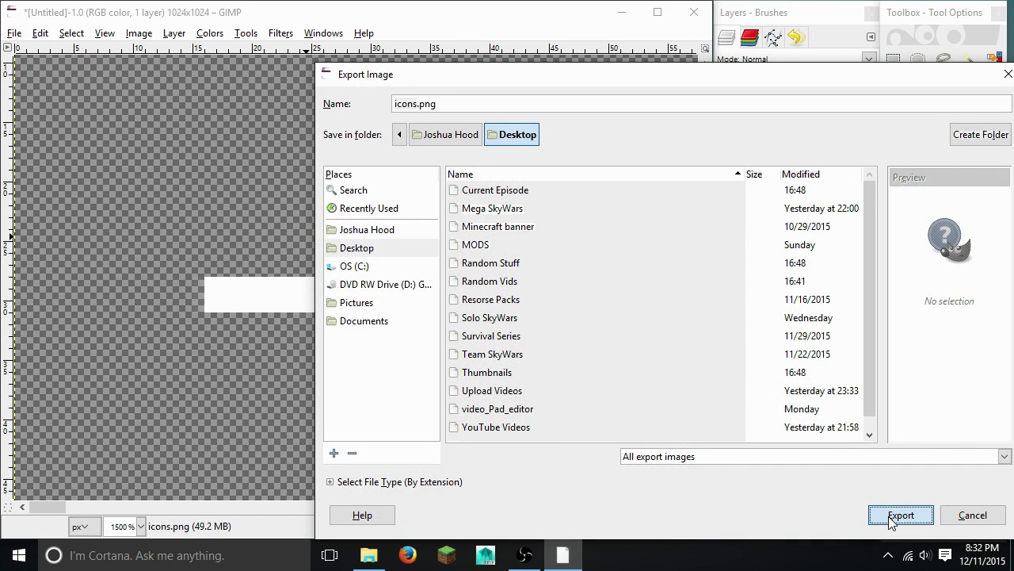
click(534, 423)
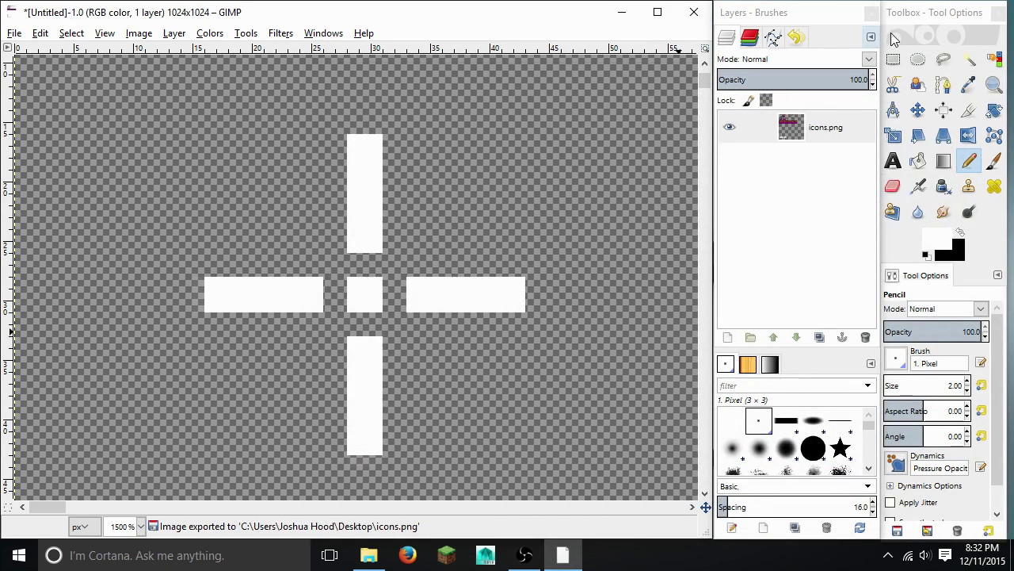
click(622, 15)
double_click(262, 120)
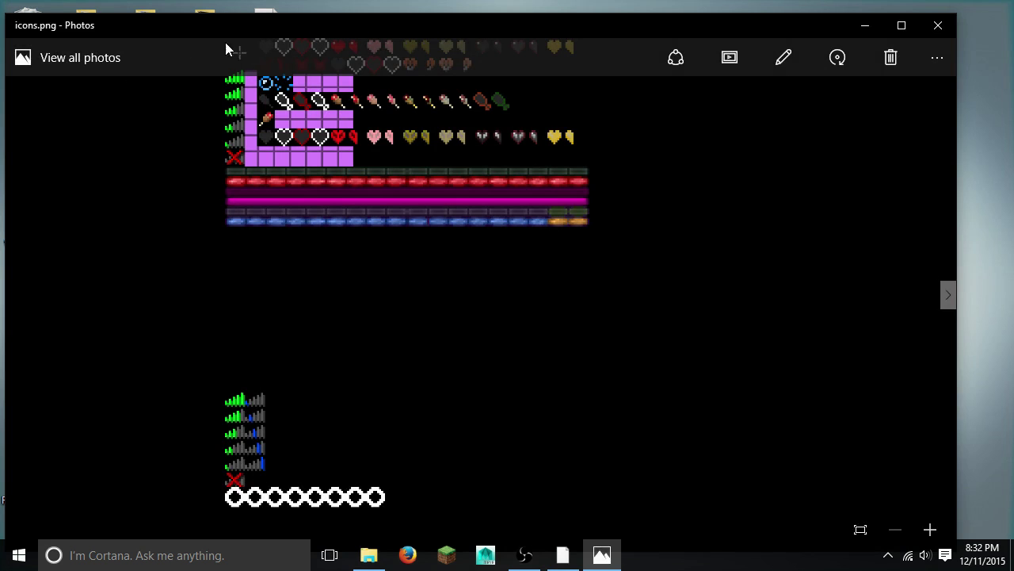
Move the re-exported icons.png from the Desktop into the LovePachV2 gui folder, replacing the earlier copy
click(937, 25)
click(369, 555)
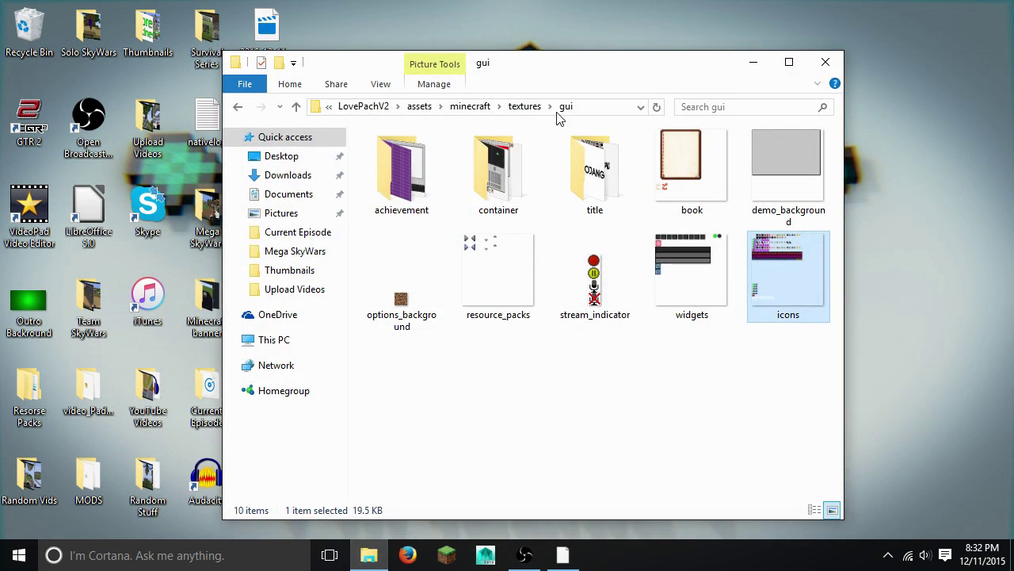
drag(570, 67, 742, 68)
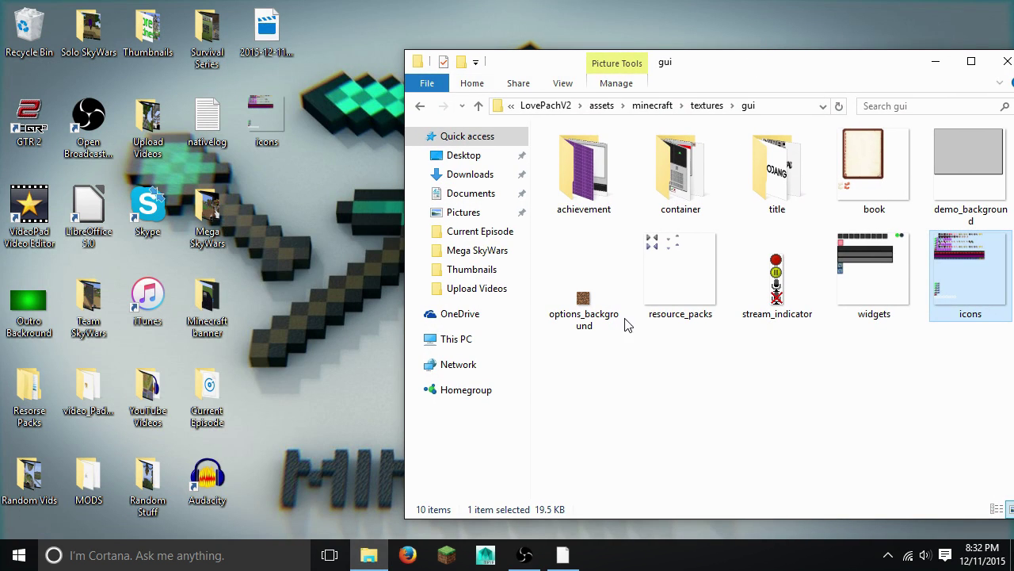
drag(250, 110, 629, 325)
click(485, 157)
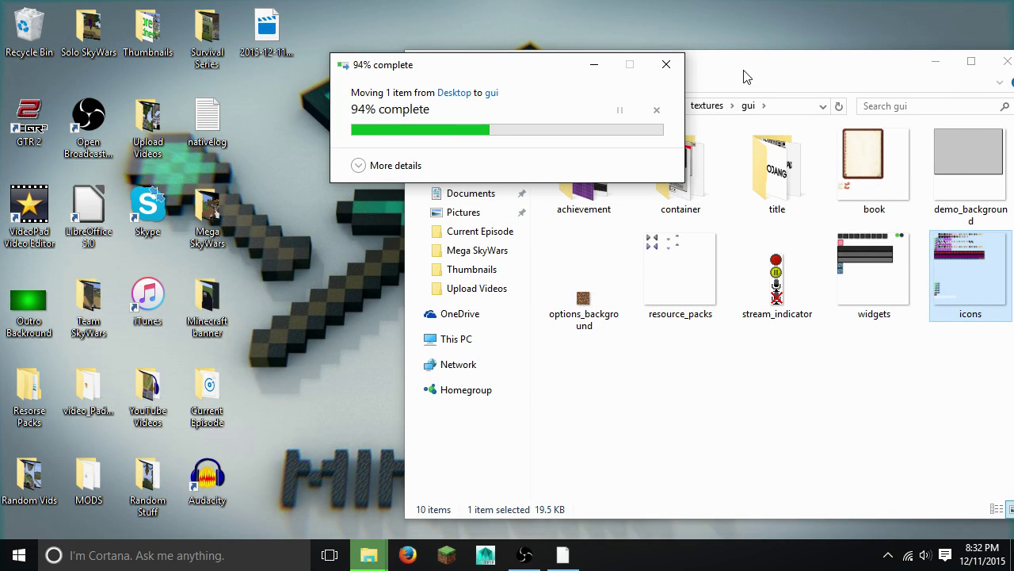
drag(745, 68, 571, 72)
click(442, 557)
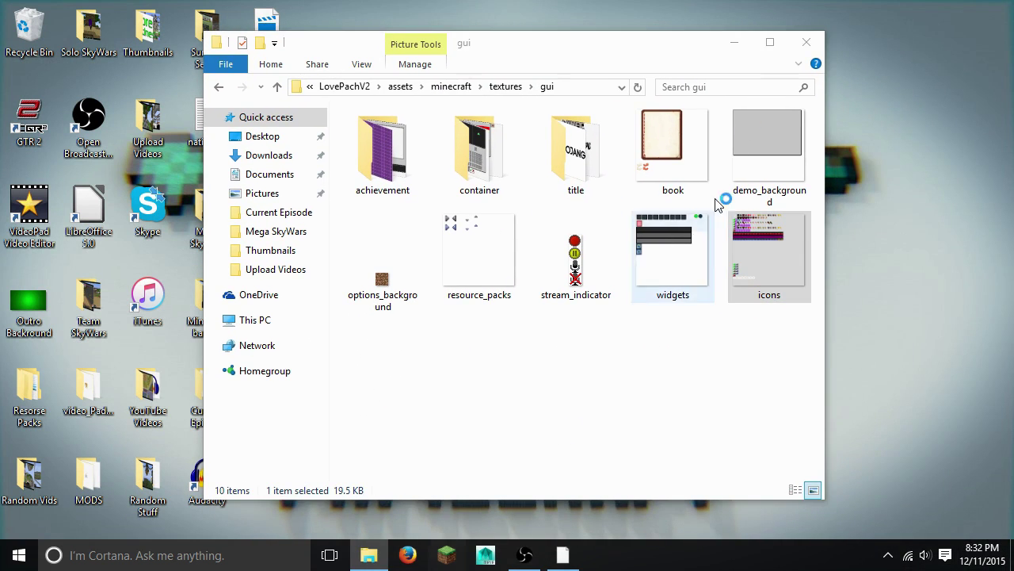
Launch Minecraft offline from the launcher and bring up the Singleplayer world list
click(736, 44)
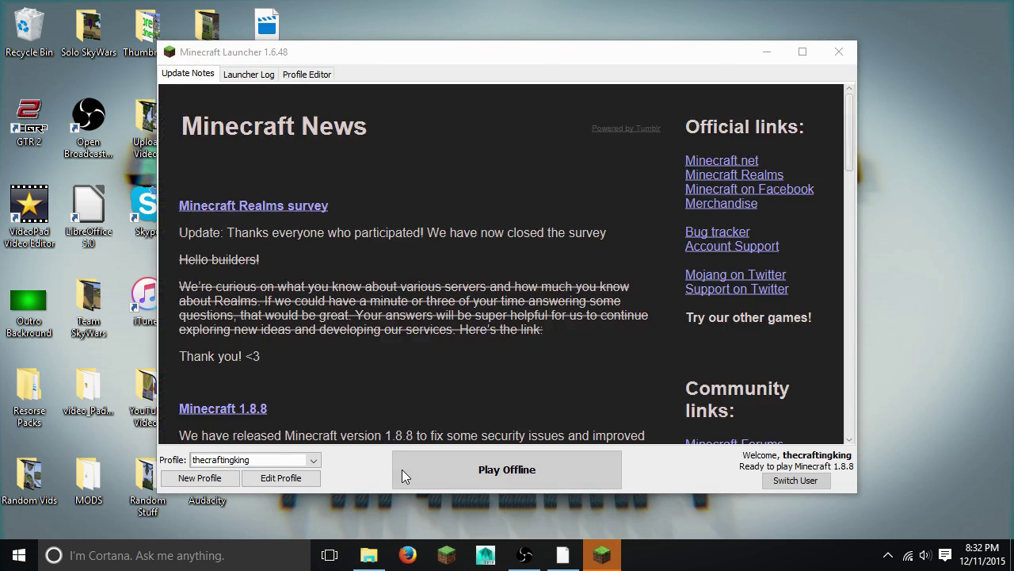
click(444, 470)
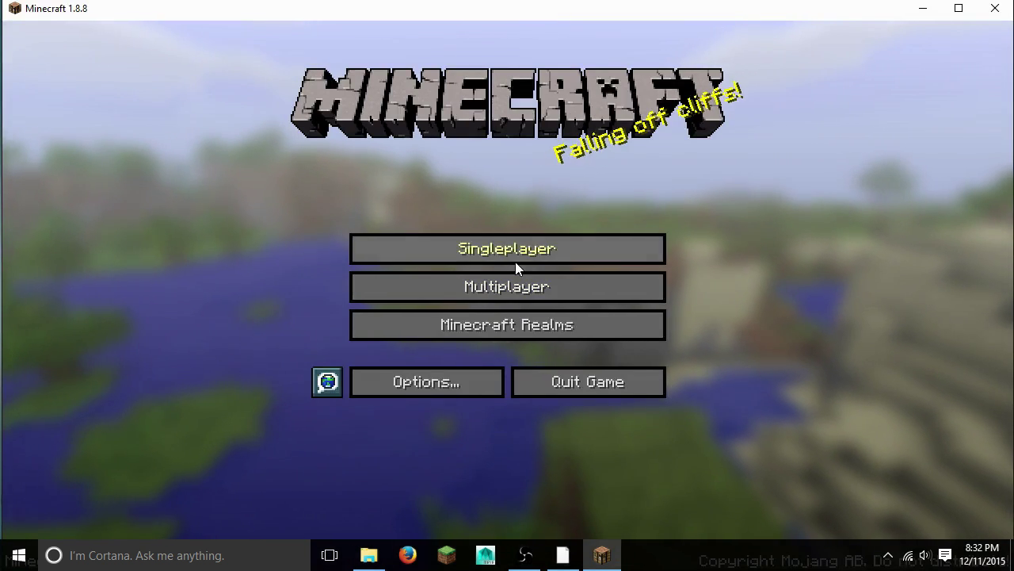
click(515, 264)
click(517, 252)
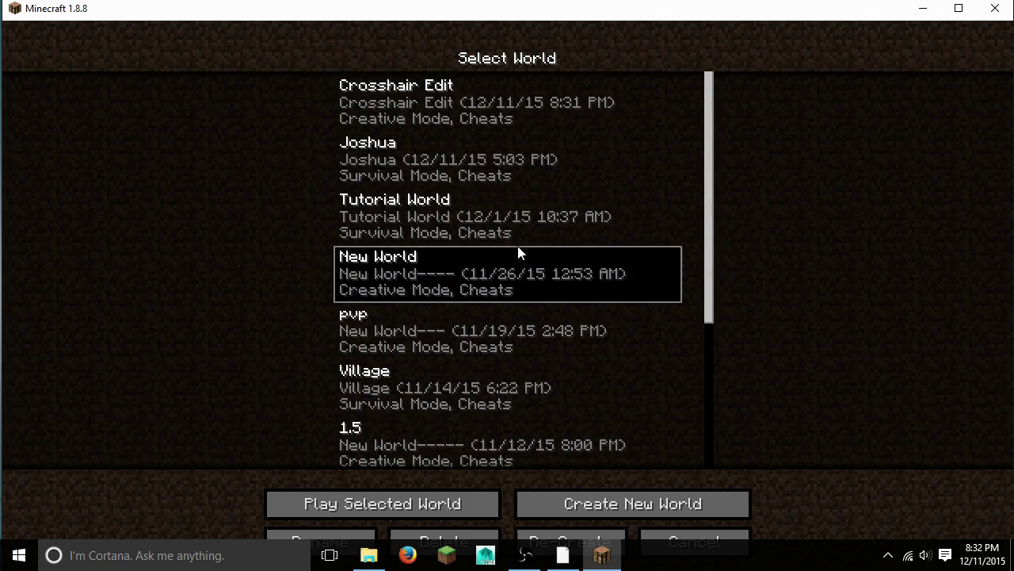
Load the Crosshair Edit world and walk through the village testing the trimmed crosshair
double_click(486, 104)
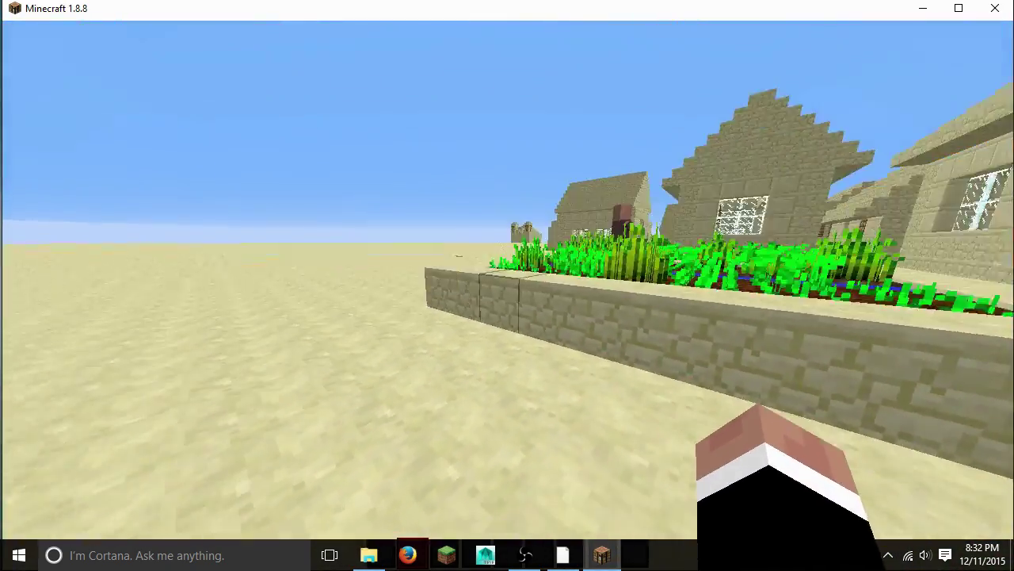
key(w)
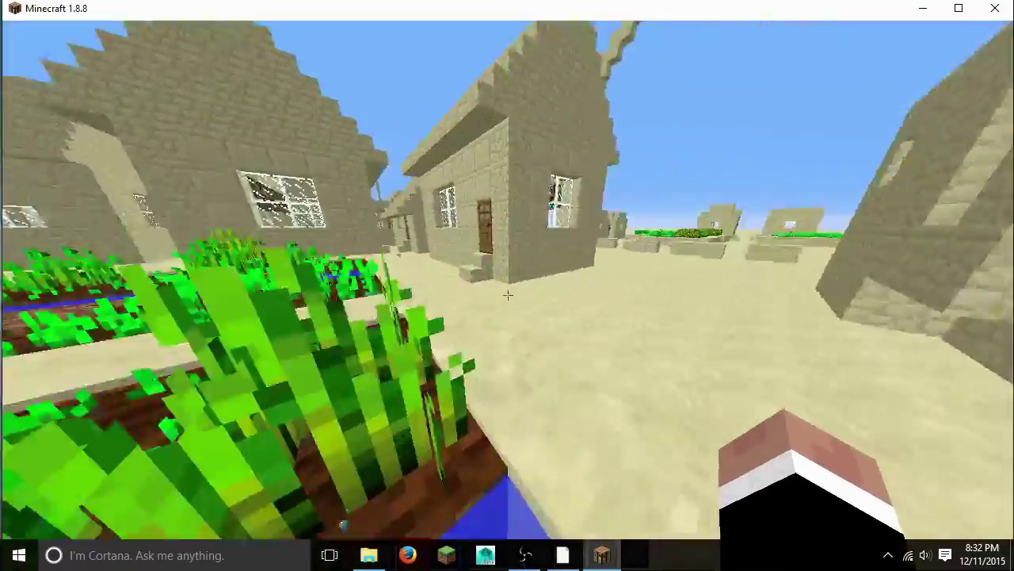
key(w)
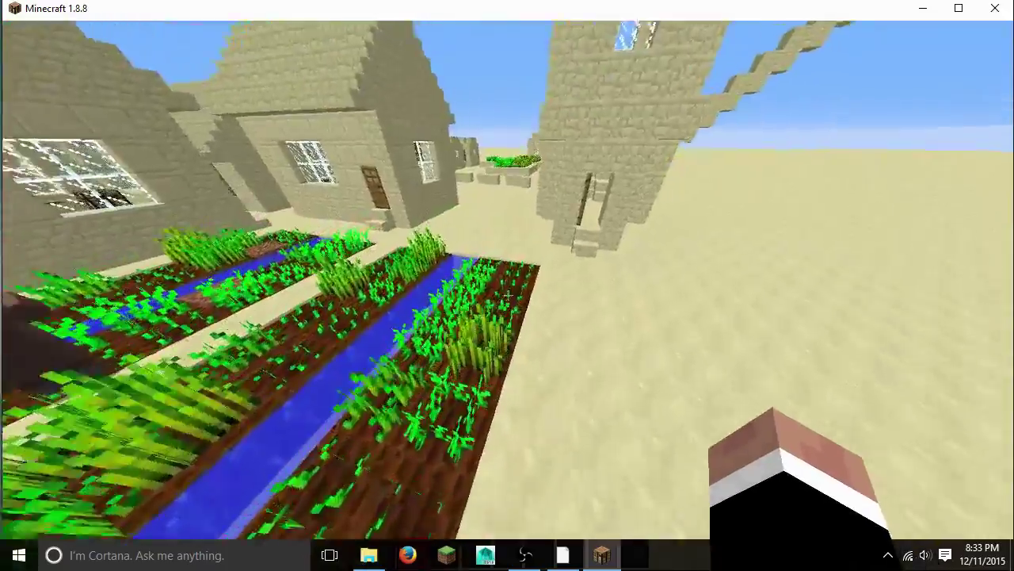
key(w)
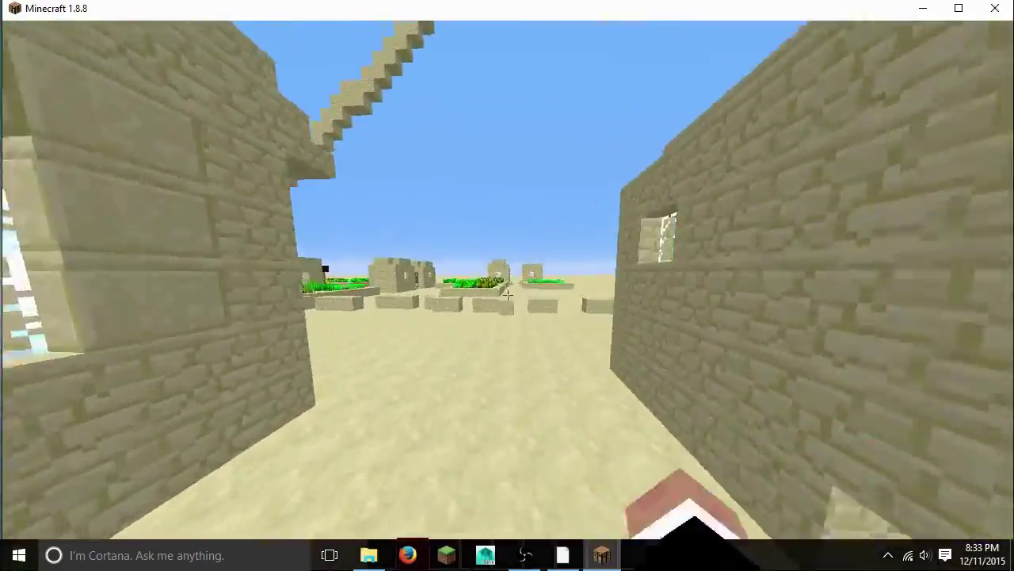
click(507, 295)
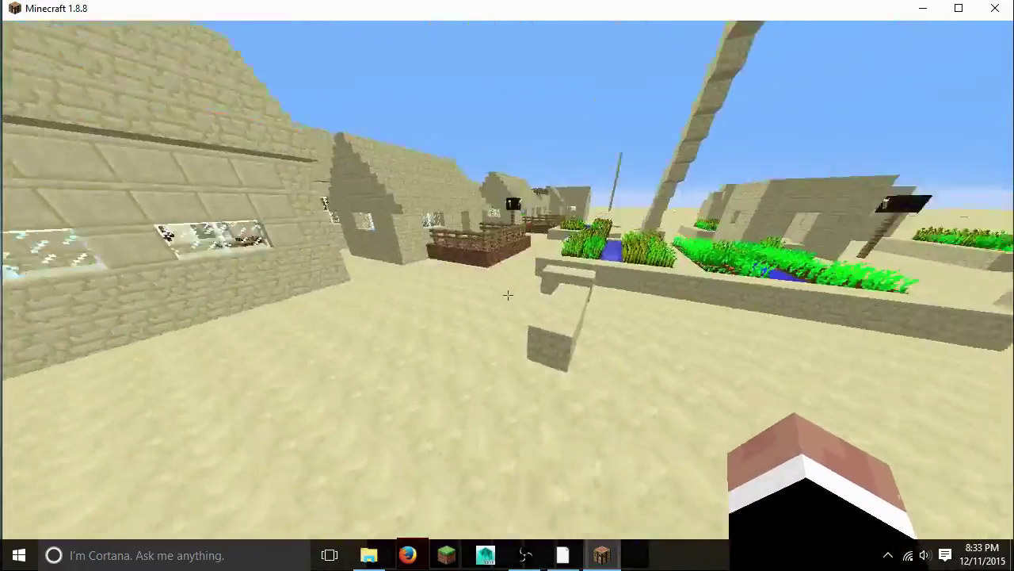
key(w)
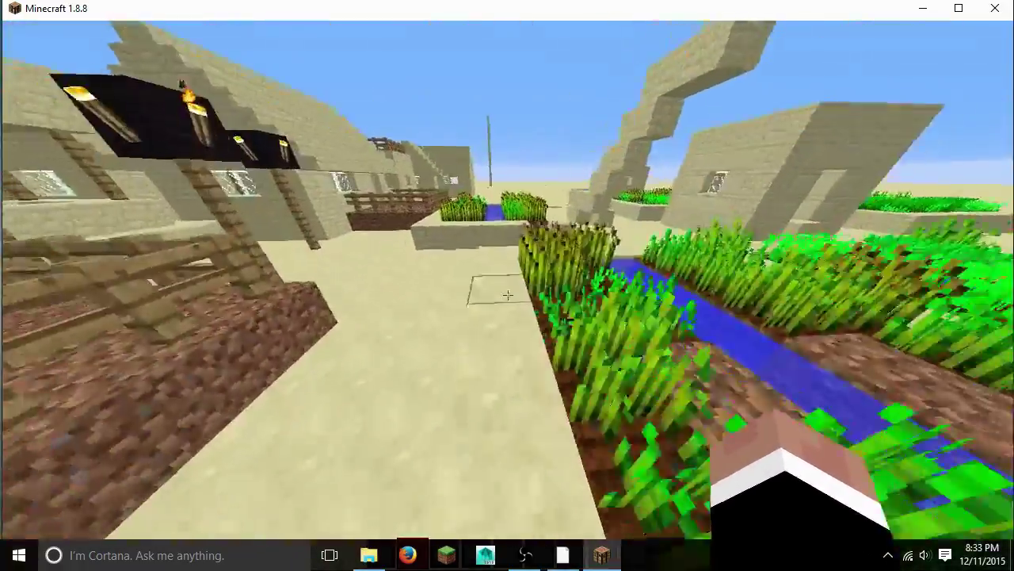